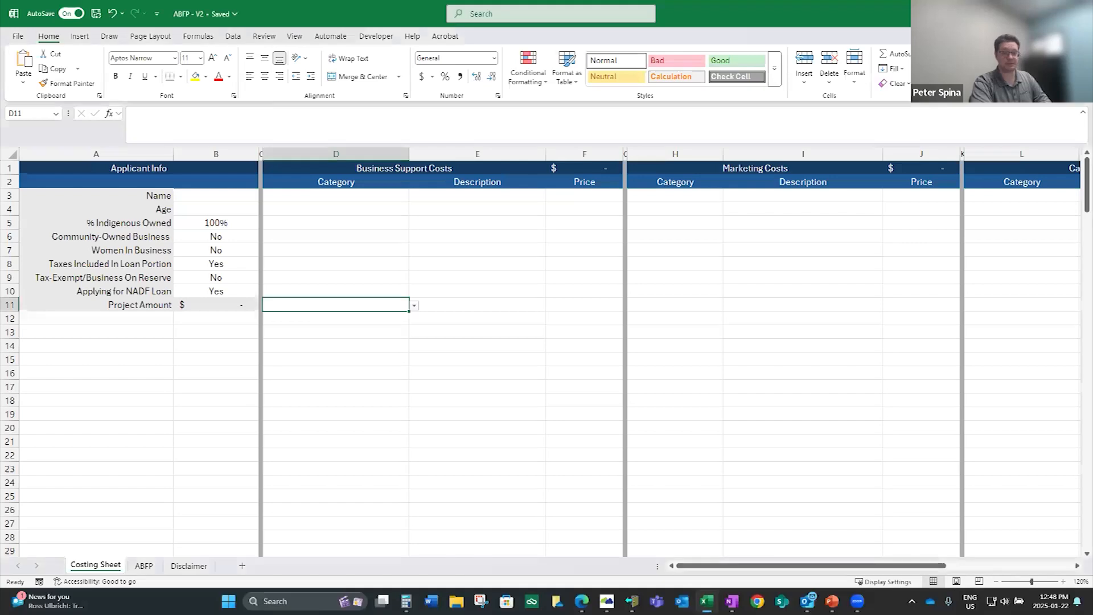
Review the example project costs on the ABFP Calculator slide and return to the costing workbook
click(615, 27)
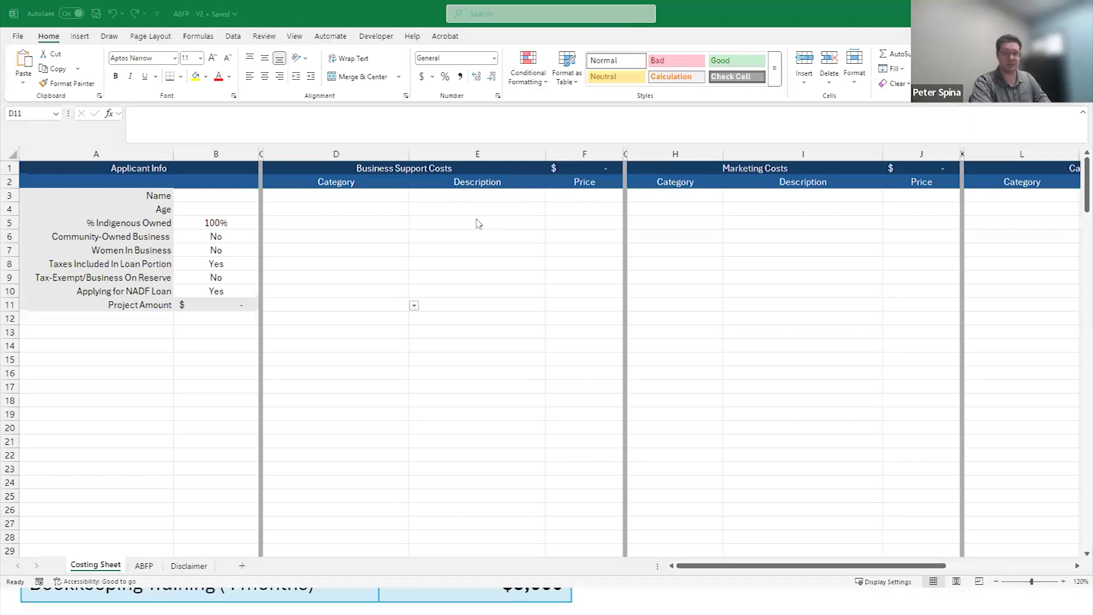
key(alt+Tab)
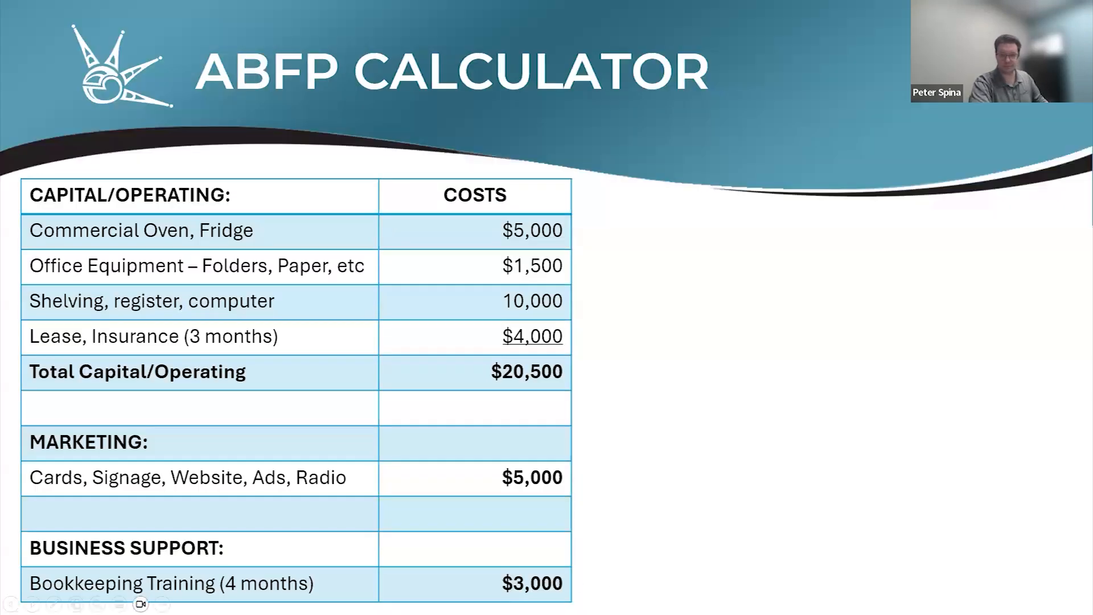
key(alt+Tab)
Fill in the applicant's full name and enter 33 as the age in the Applicant Info section
click(231, 196)
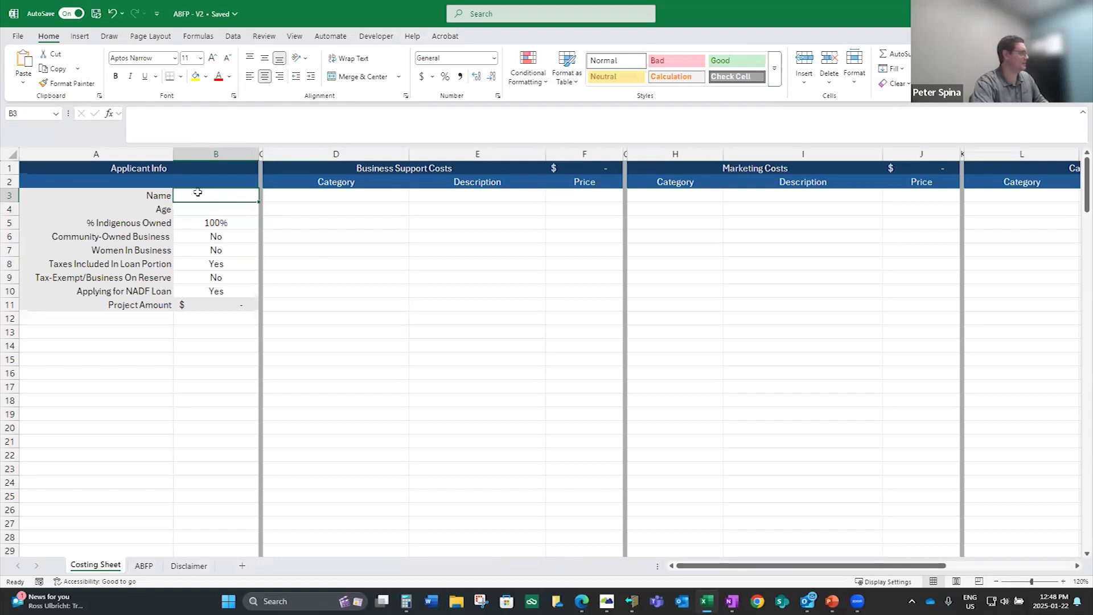
drag(685, 567, 686, 568)
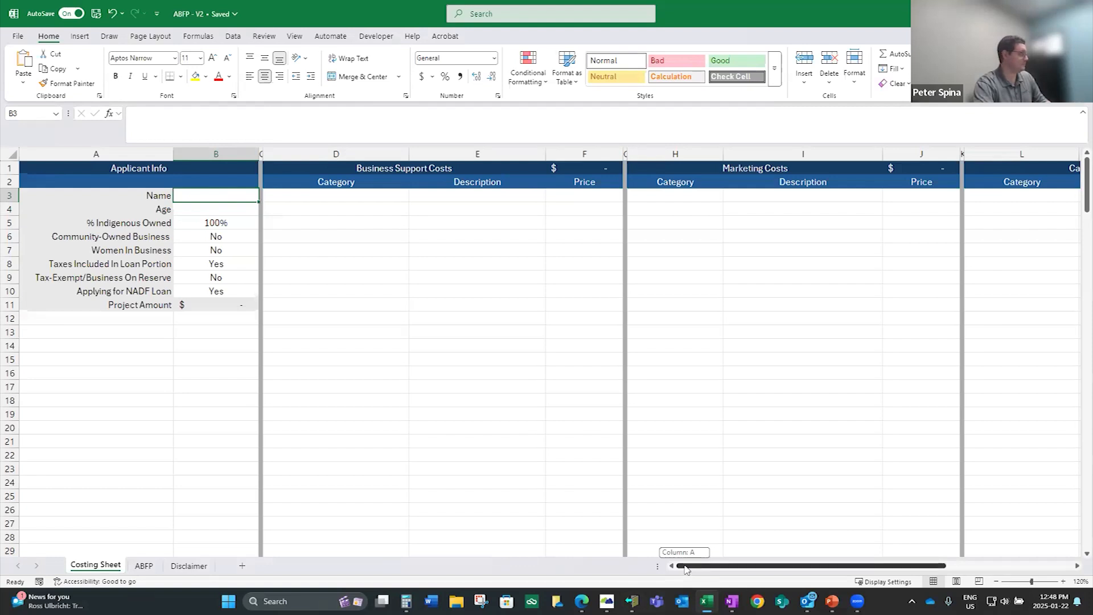
mouse_move(685, 567)
mouse_down()
mouse_move(706, 556)
mouse_move(683, 564)
mouse_up()
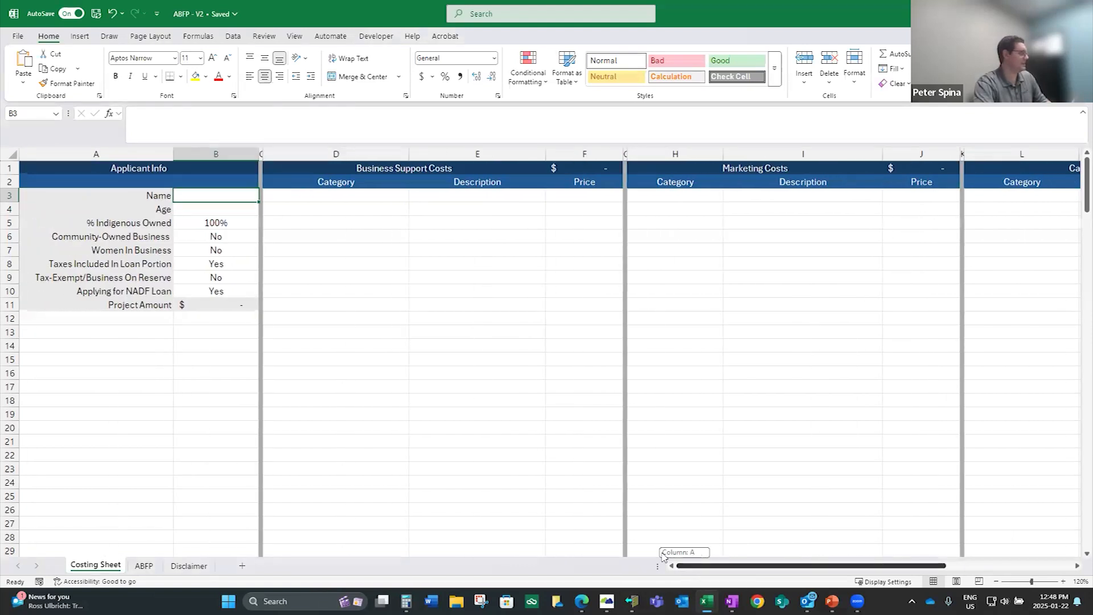
drag(220, 176, 219, 180)
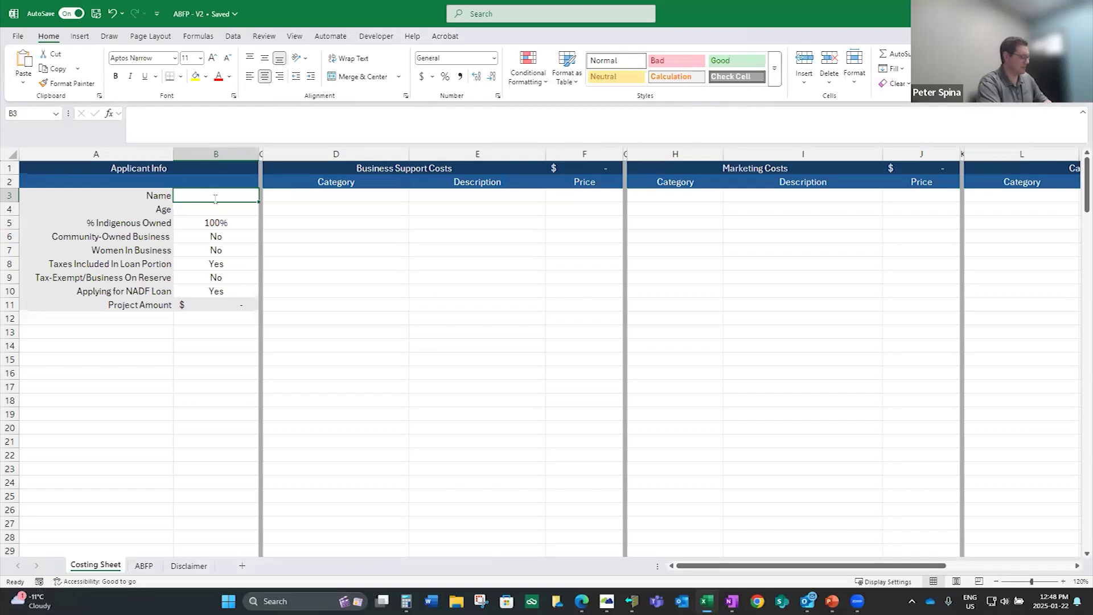
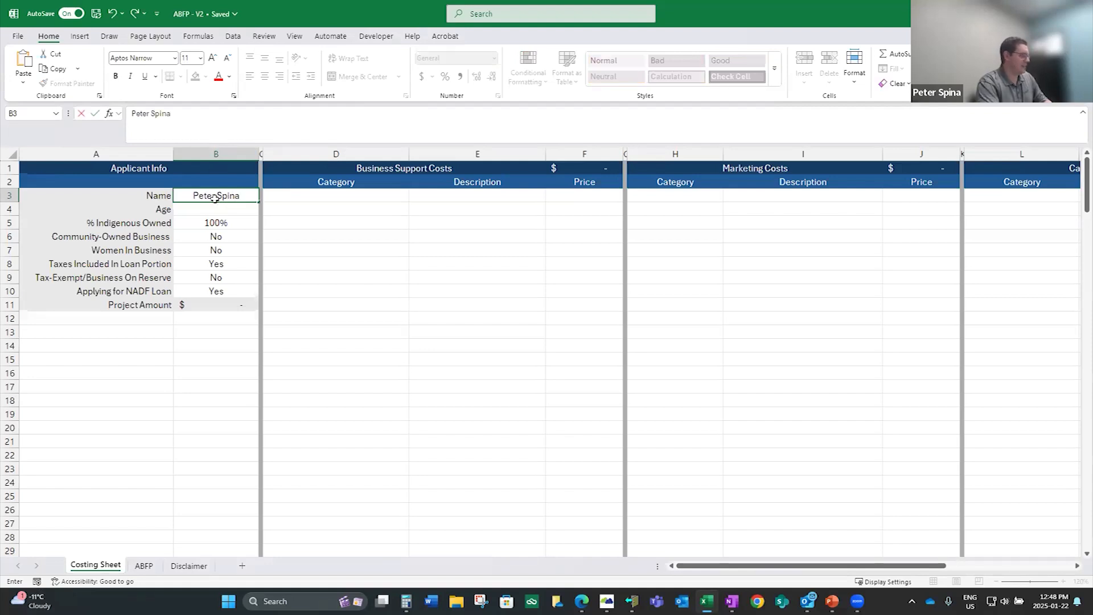
key(Tab)
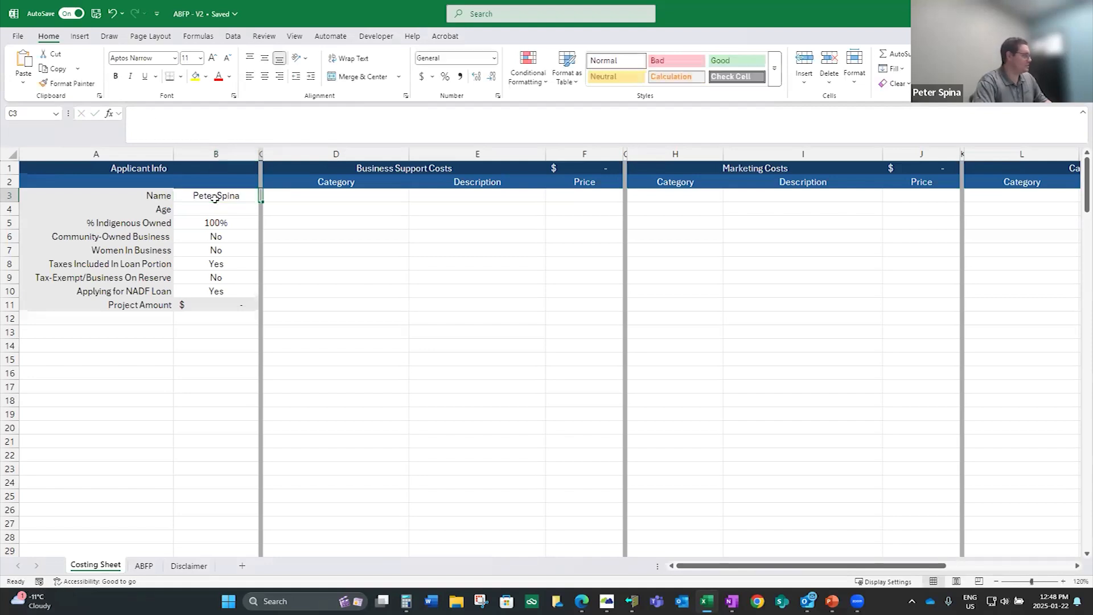
click(212, 210)
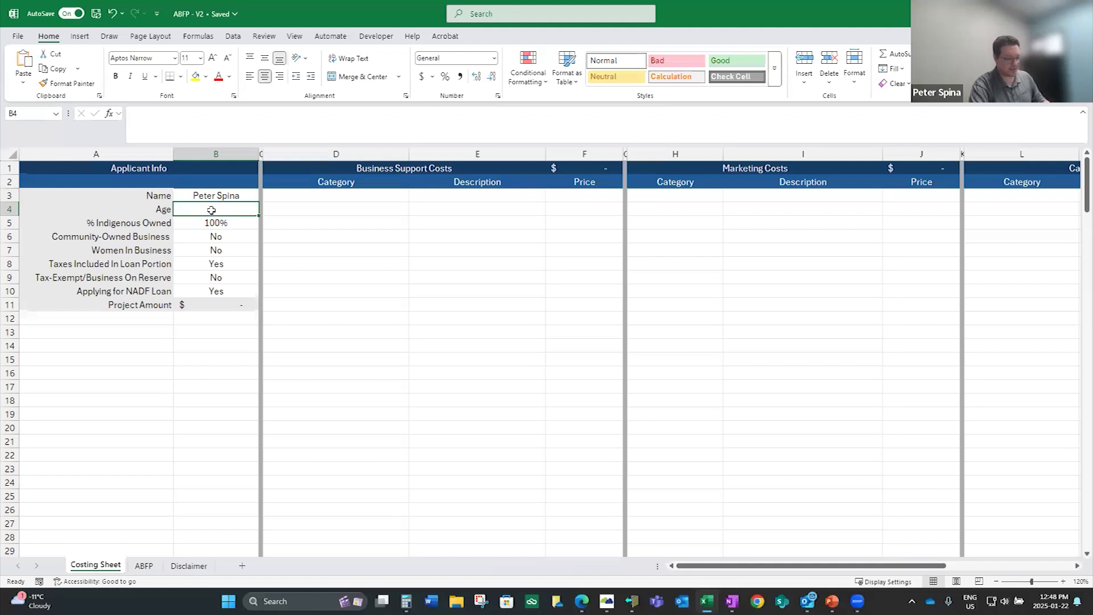
text(33)
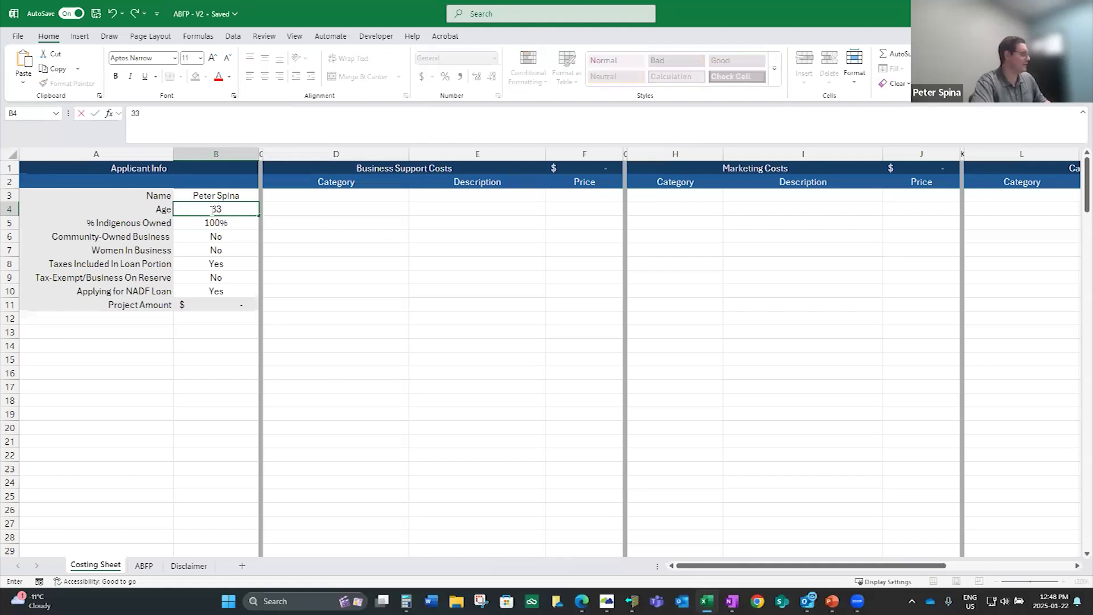
Check the Indigenous ownership, community-owned, women-in-business and taxes-included answers, including the choices available for Community-Owned Business
click(230, 226)
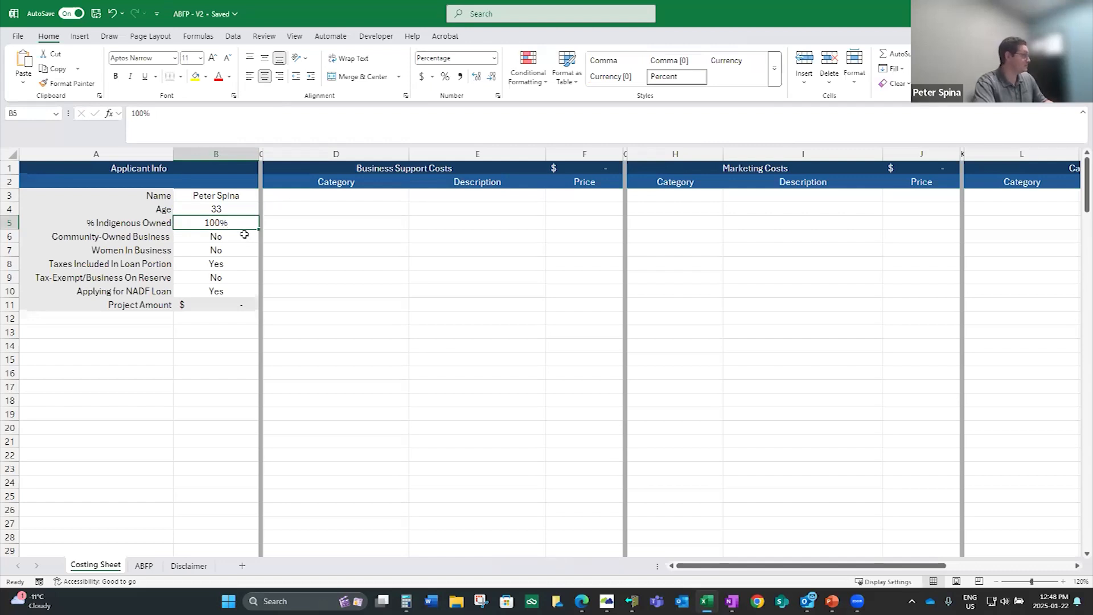
click(242, 236)
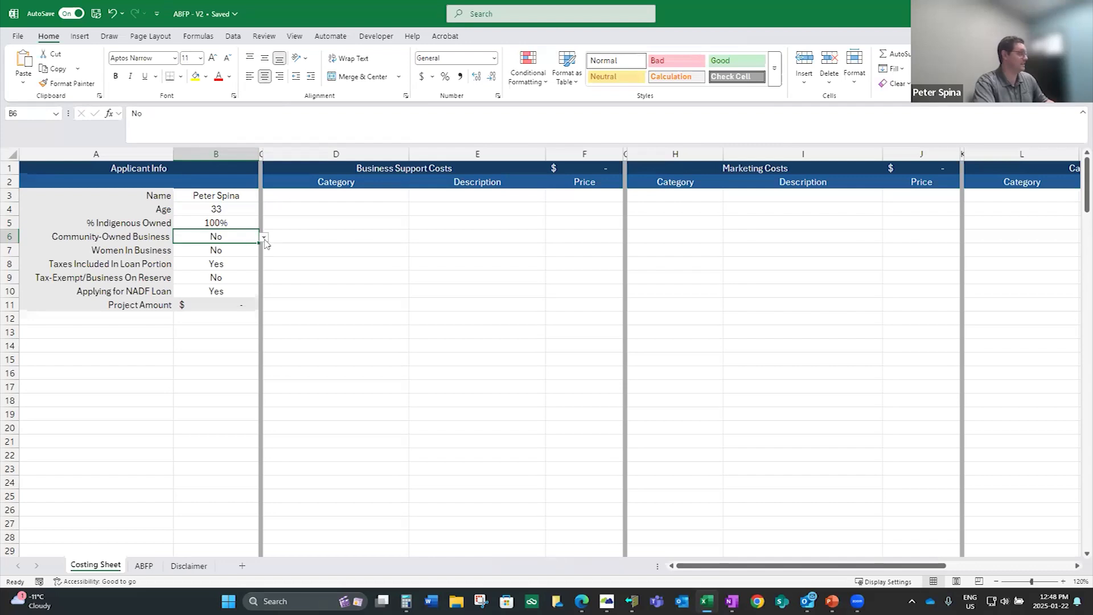
click(263, 239)
click(227, 251)
click(264, 237)
click(231, 258)
click(232, 251)
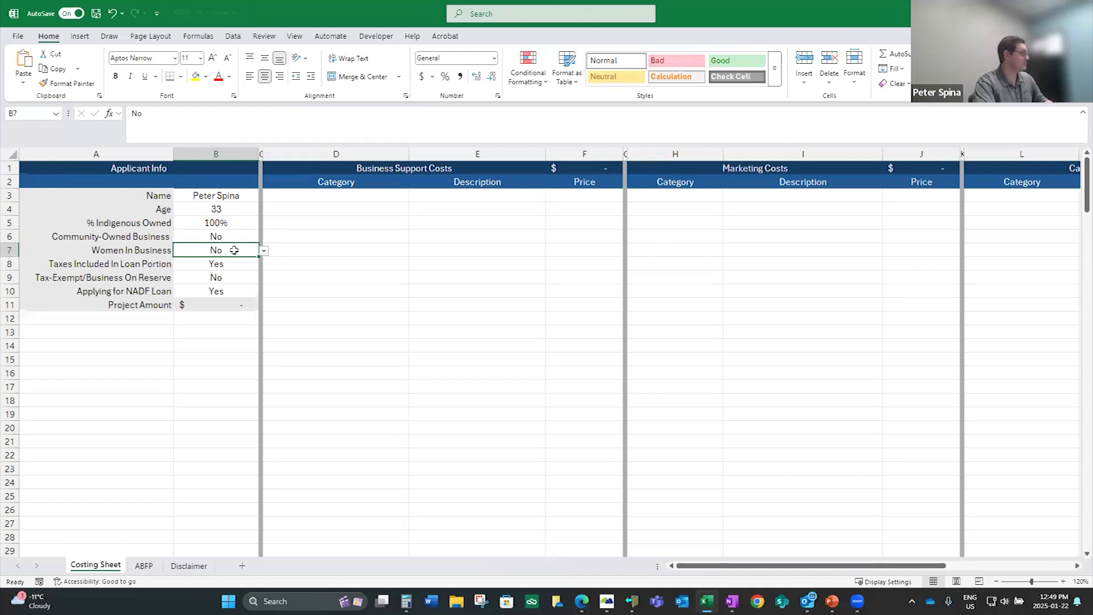
click(239, 264)
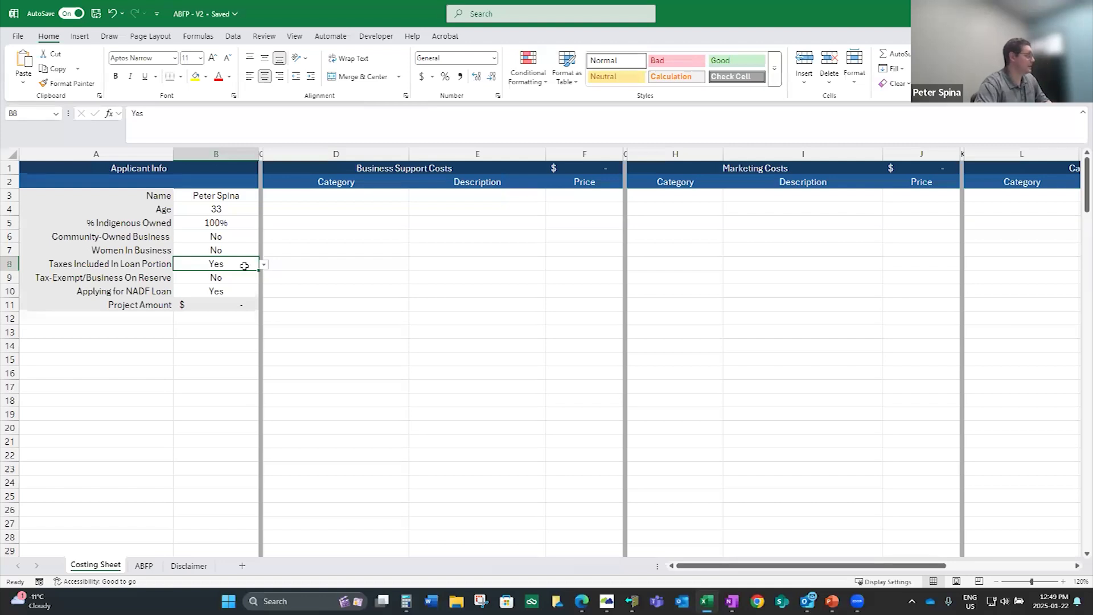
Try Yes for Tax-Exempt/Business On Reserve and set the answer back to No
click(243, 277)
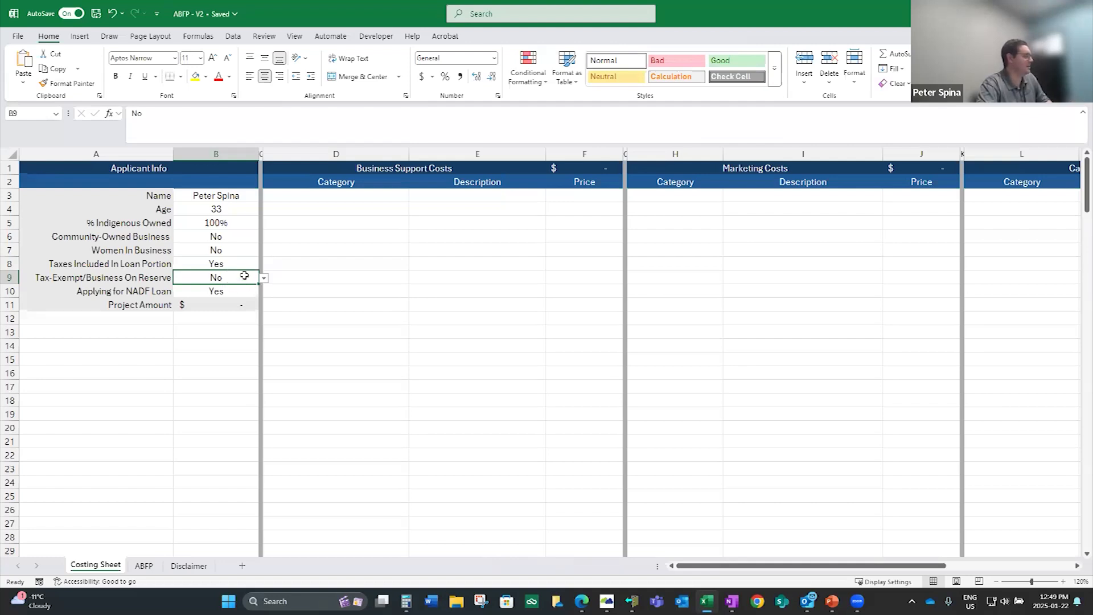
click(263, 279)
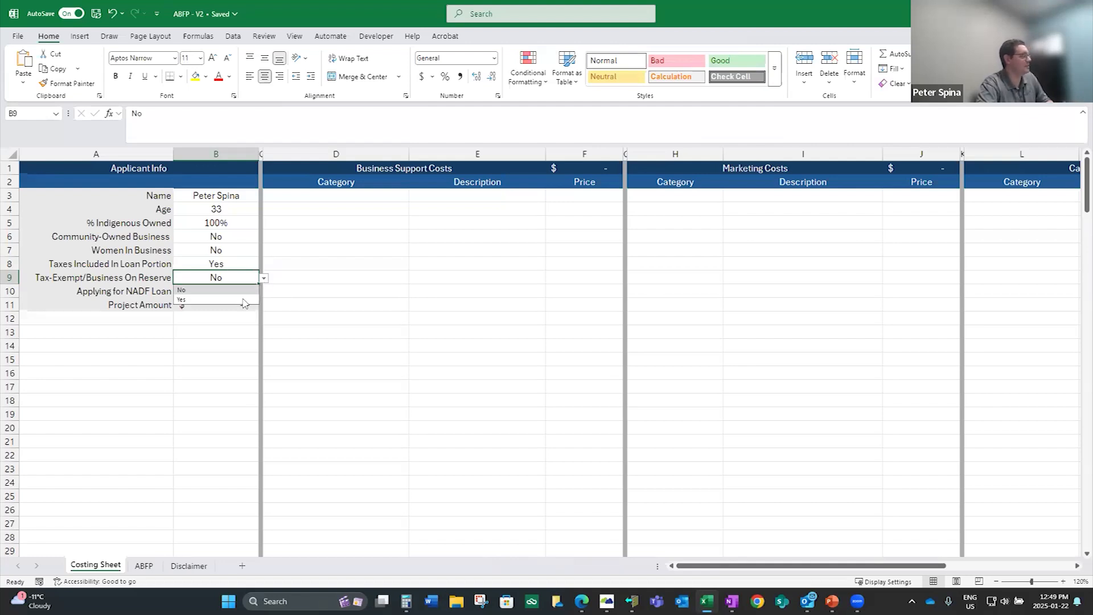
click(243, 302)
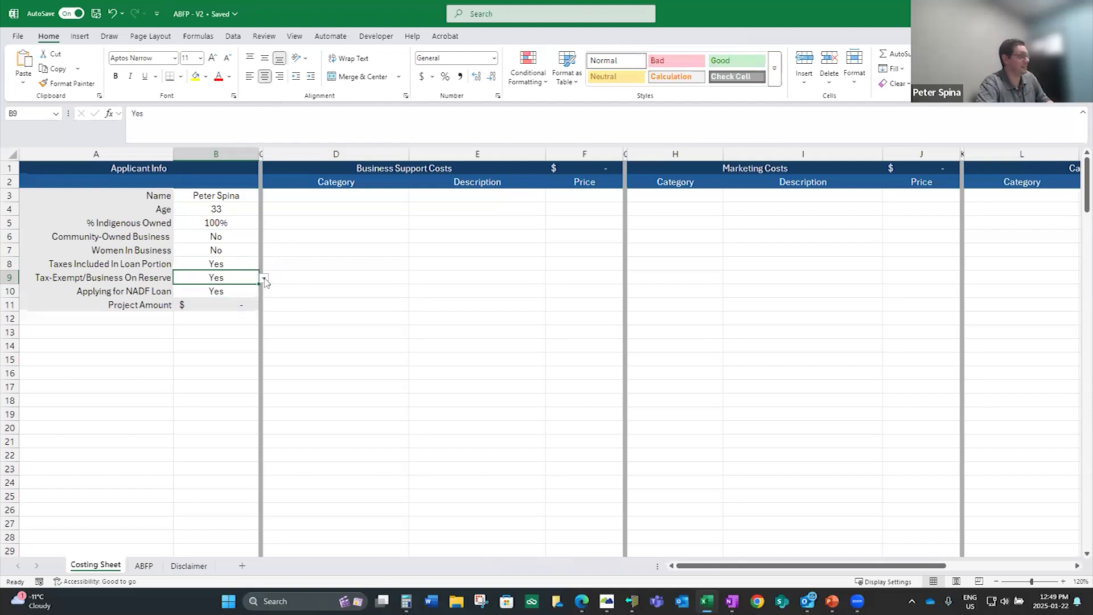
click(264, 279)
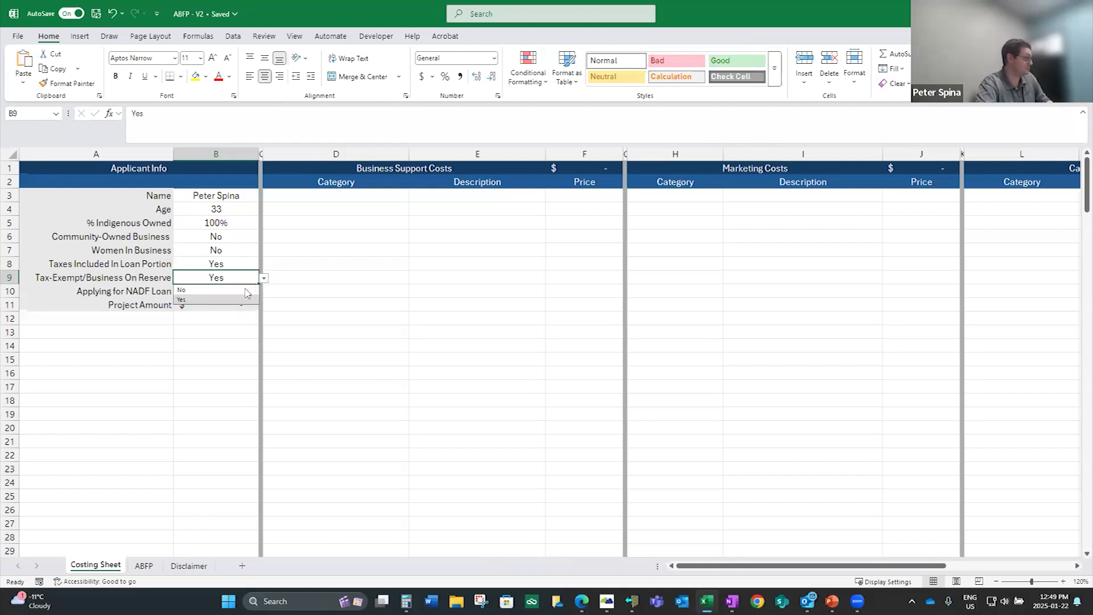
click(245, 289)
Check the Applying for NADF Loan answer and the Project Amount row in the applicant info
click(243, 291)
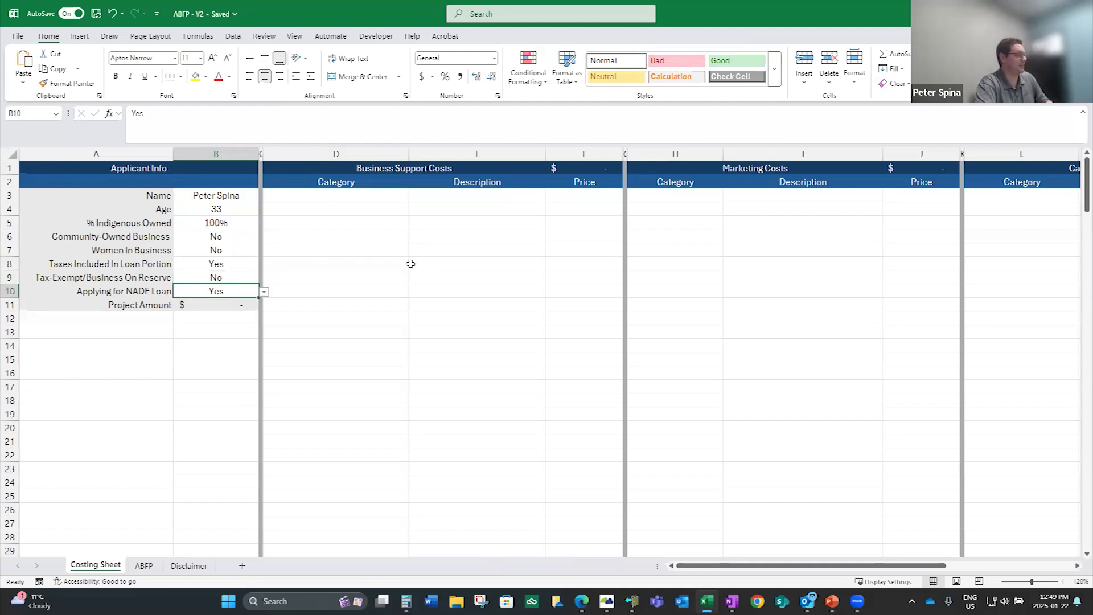
click(150, 317)
click(141, 305)
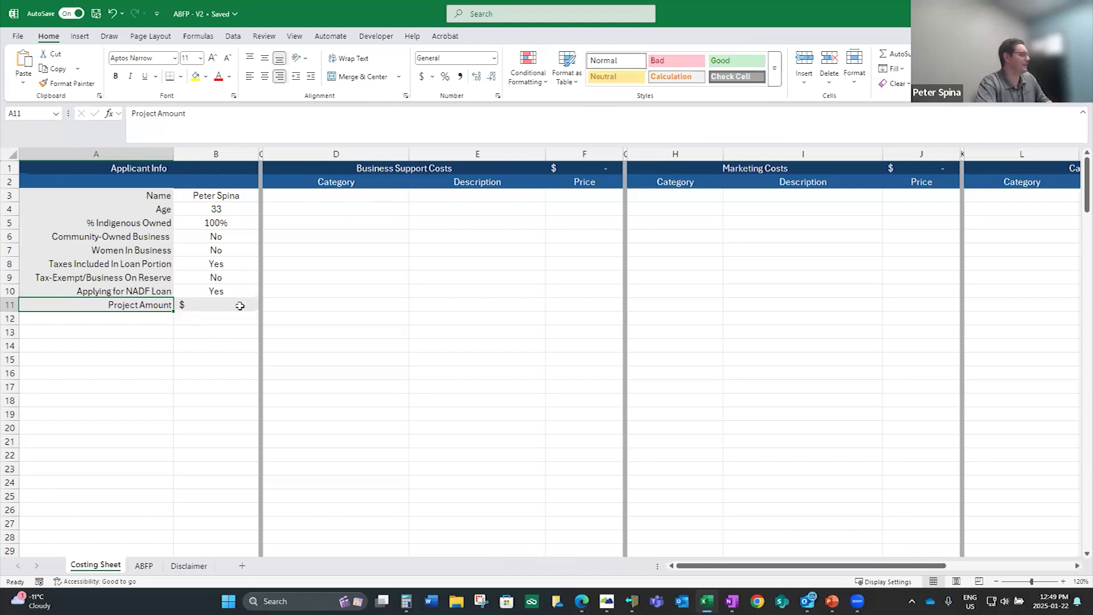
Set the category of the first Business Support Costs row to Bookkeeping/Training/Mentoring
click(371, 196)
click(414, 195)
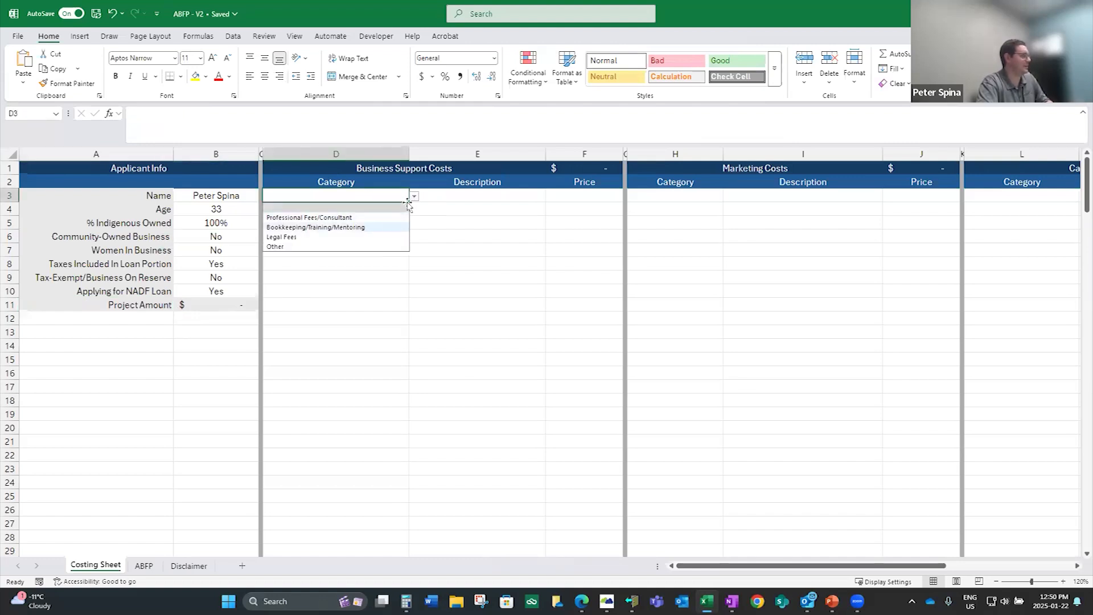
click(444, 194)
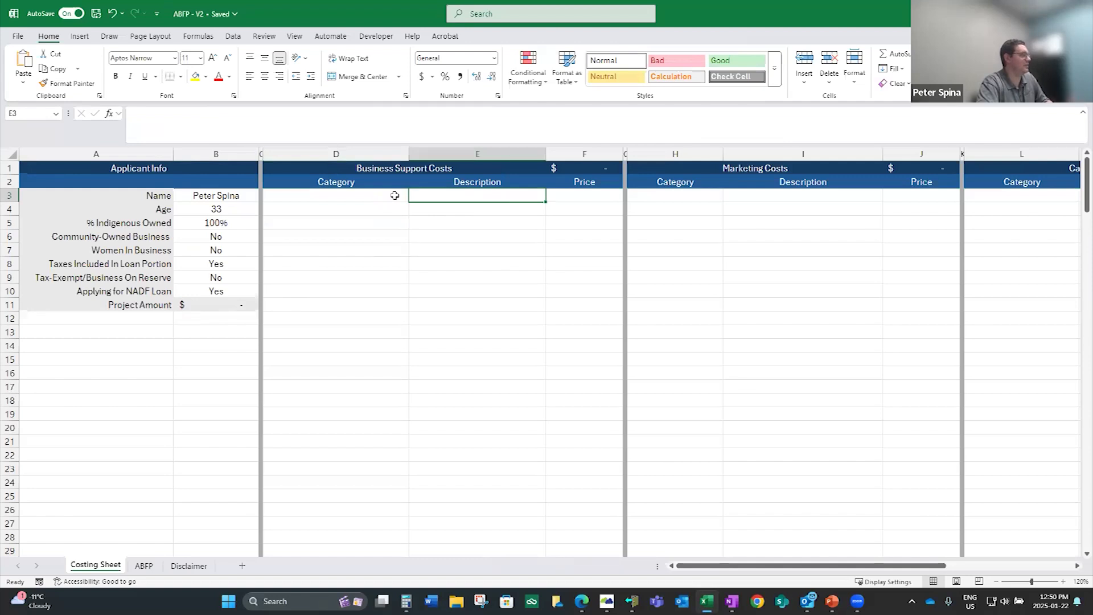
click(395, 195)
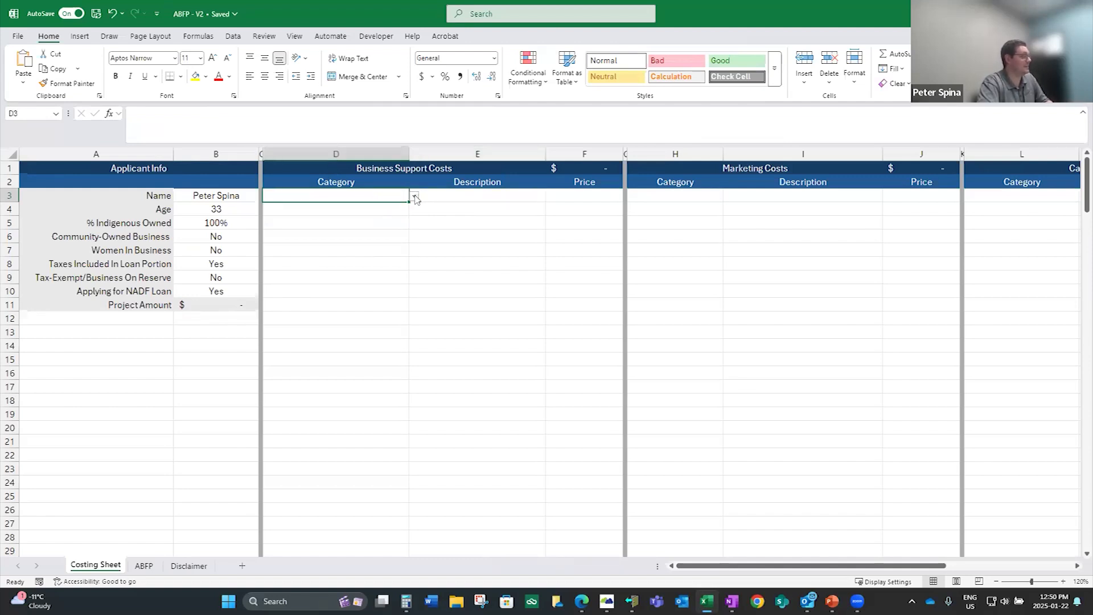
click(414, 196)
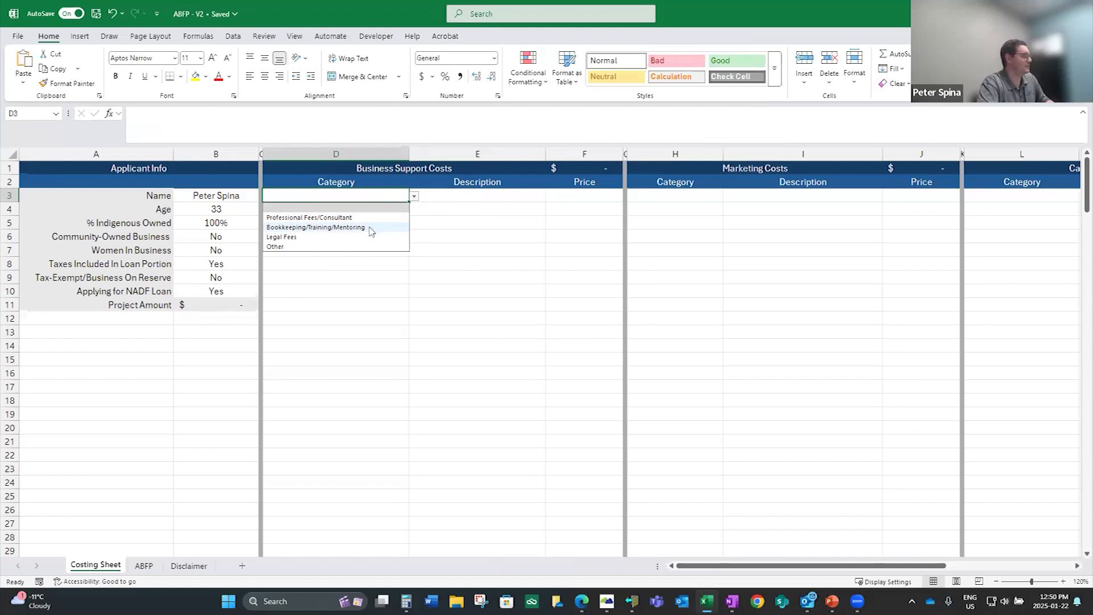
click(370, 227)
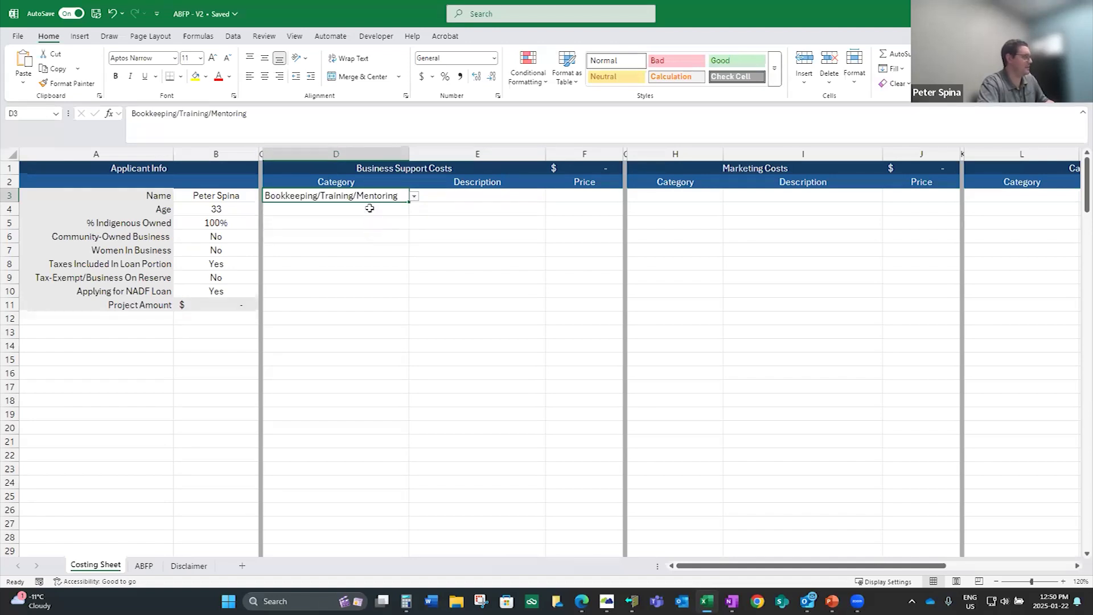
Enter "Bookkeeping Course" as the description of the first business support cost
click(442, 195)
text(B)
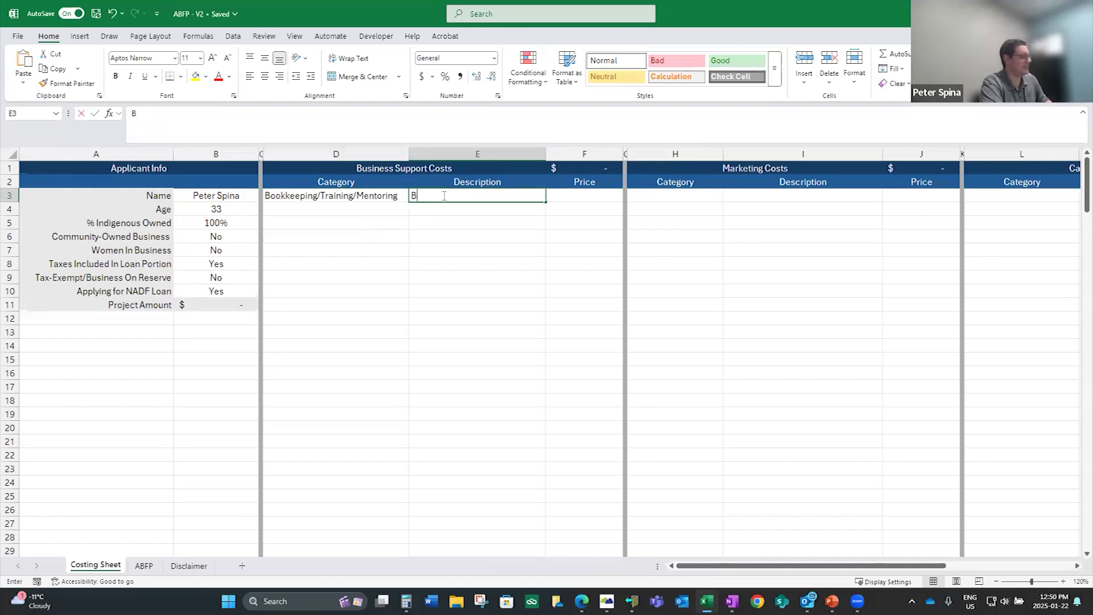
text(ookw)
key(BackSpace)
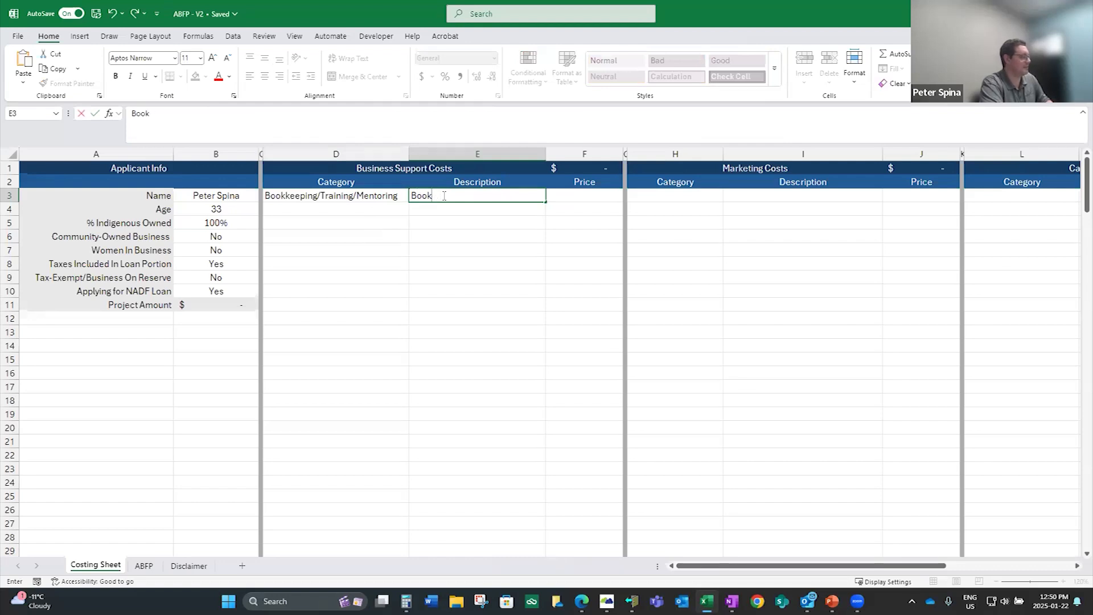
text(keeping Course)
key(Tab)
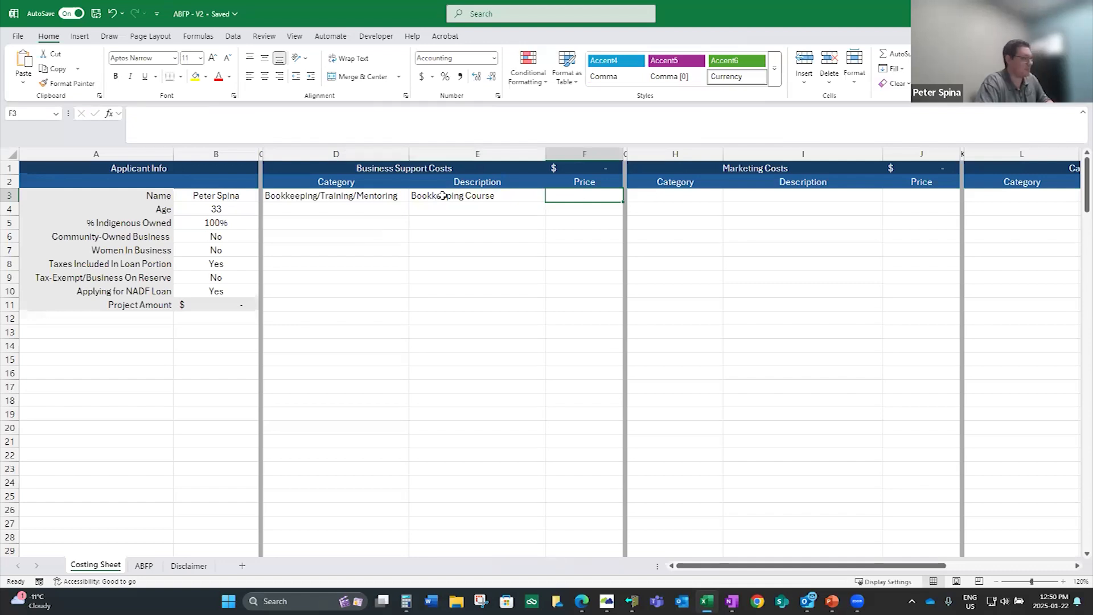
Set the price of the bookkeeping course to 3000
text(30)
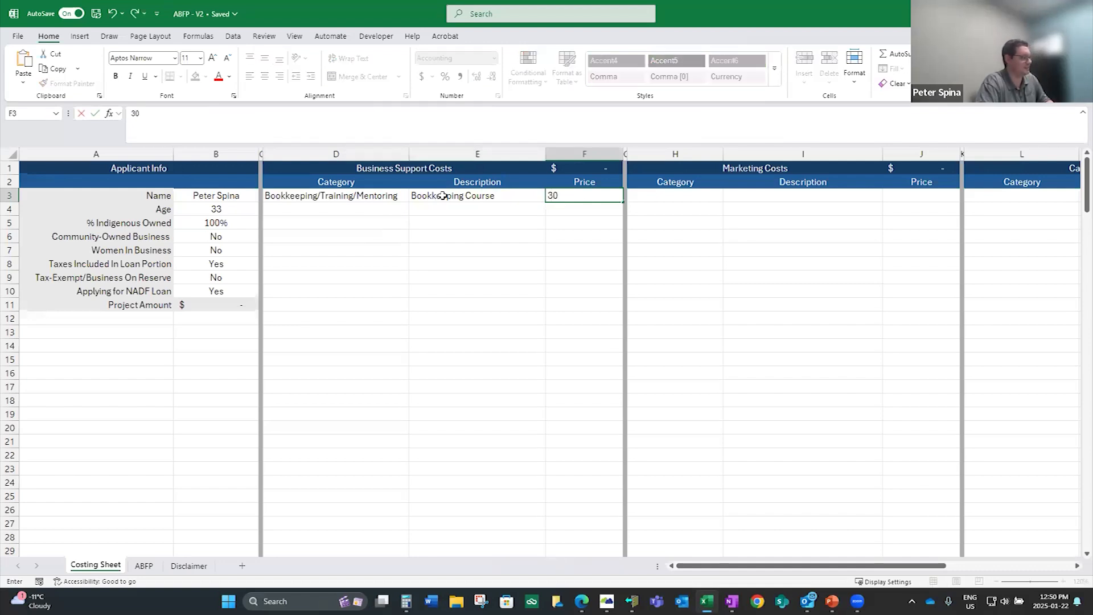
text(00)
click(568, 225)
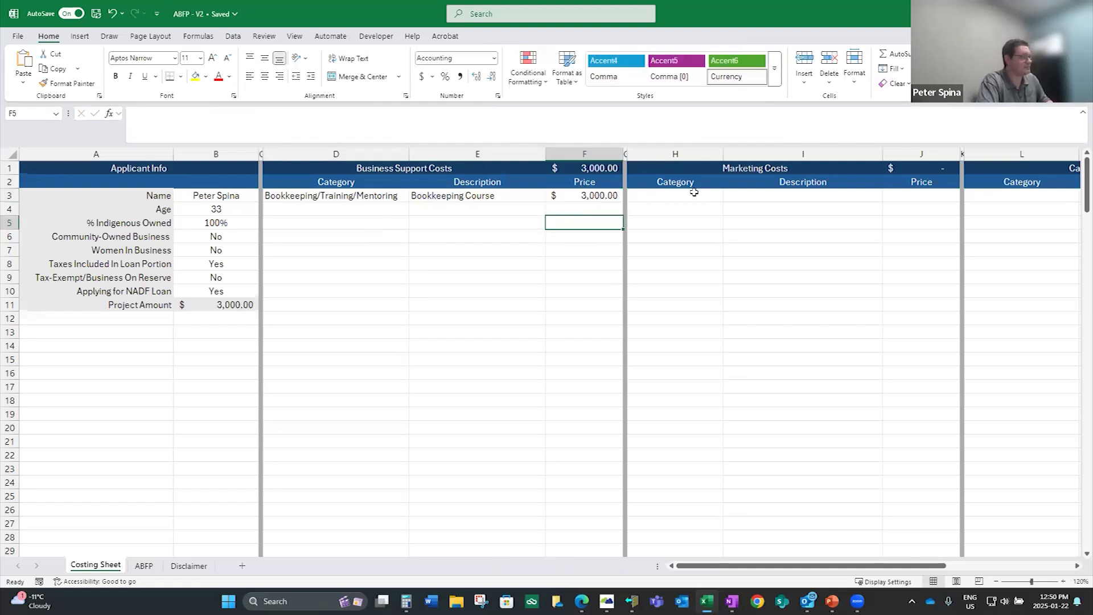
Set the category of the first Marketing Costs row to Other
click(694, 194)
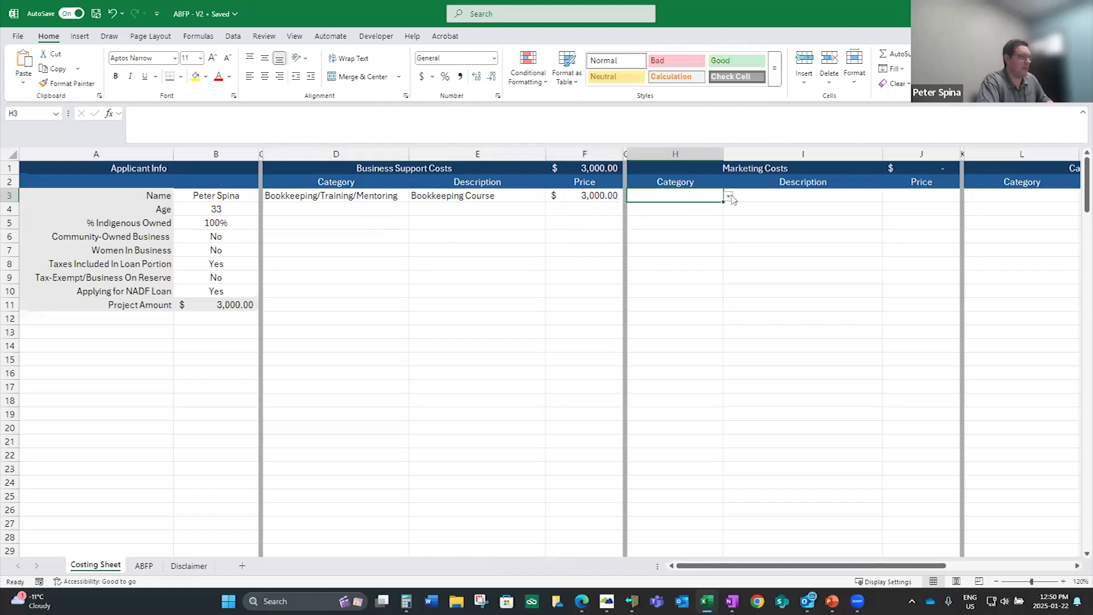
click(728, 197)
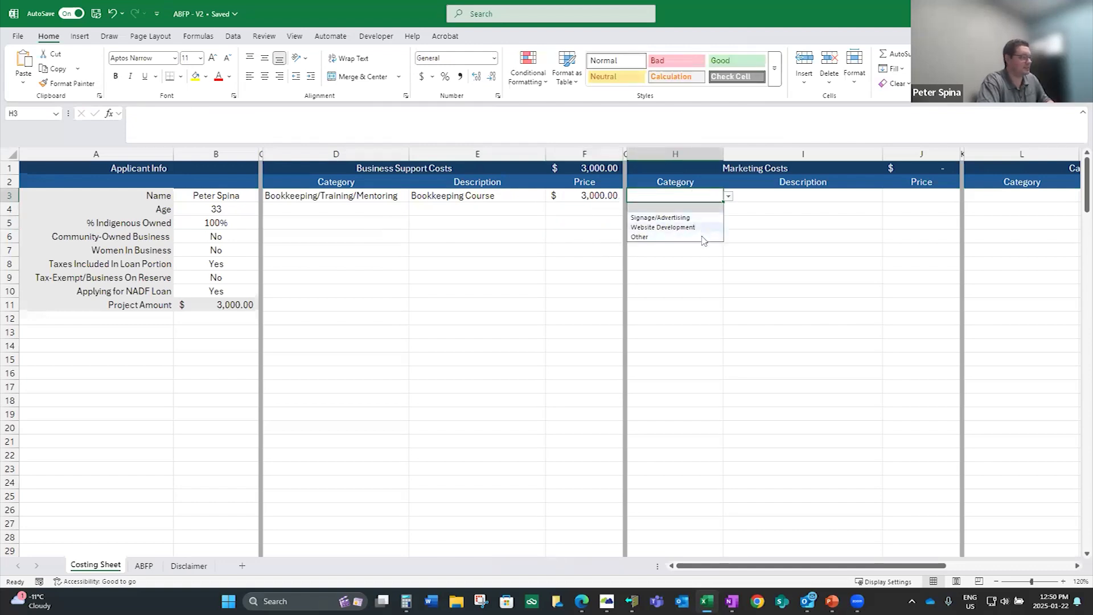
click(703, 237)
Enter "Business Cards, Website, Ads" as the description of the first marketing cost and set its price to 5000
click(746, 196)
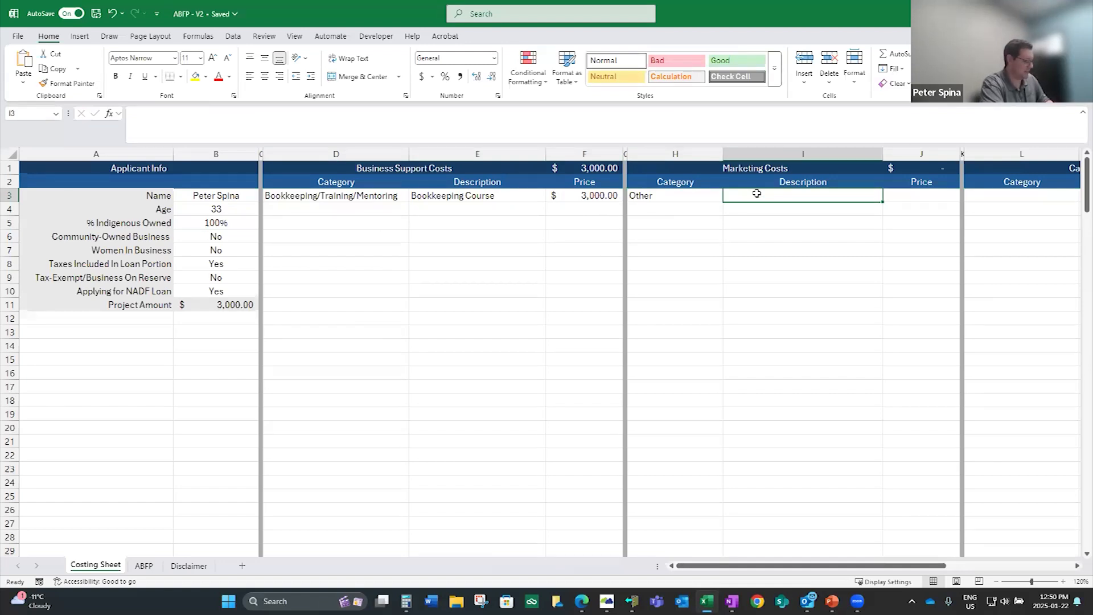
text(Busine)
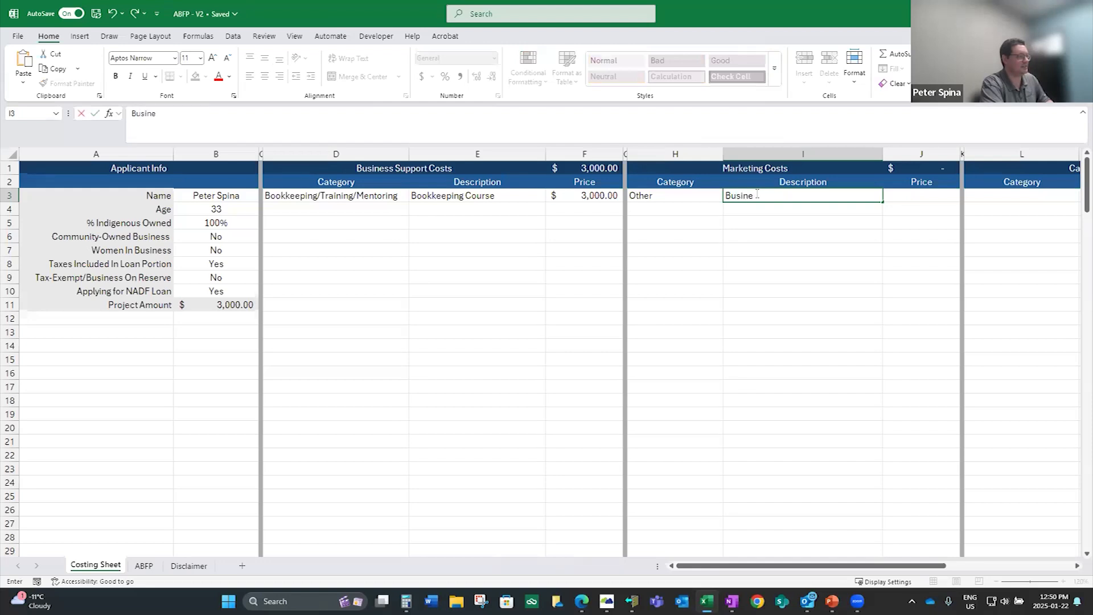
text(ss Cards, Websit)
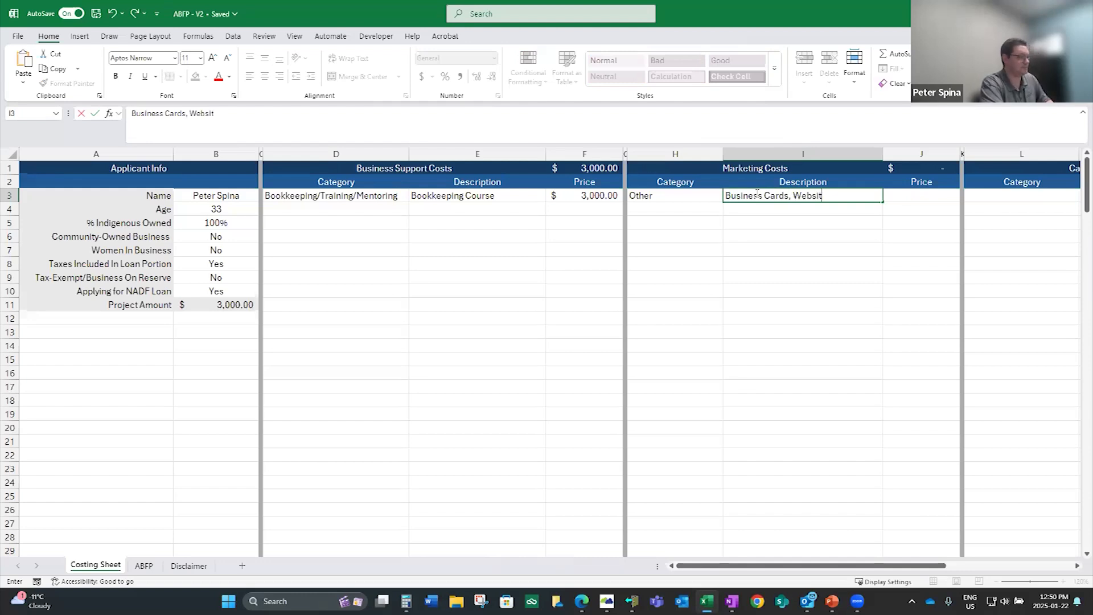
text(e, Ads)
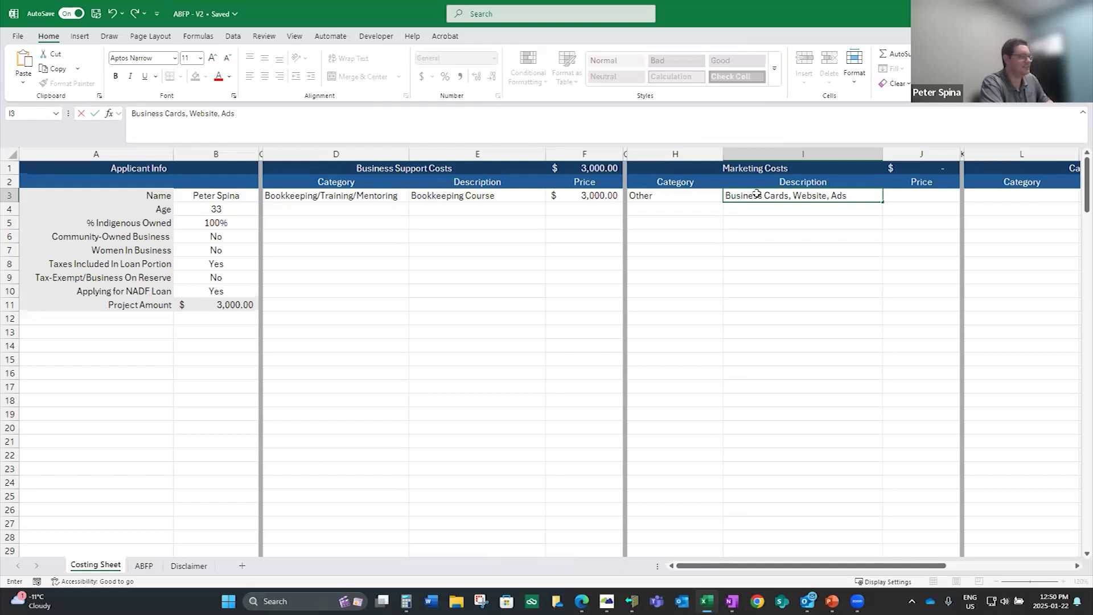
key(Tab)
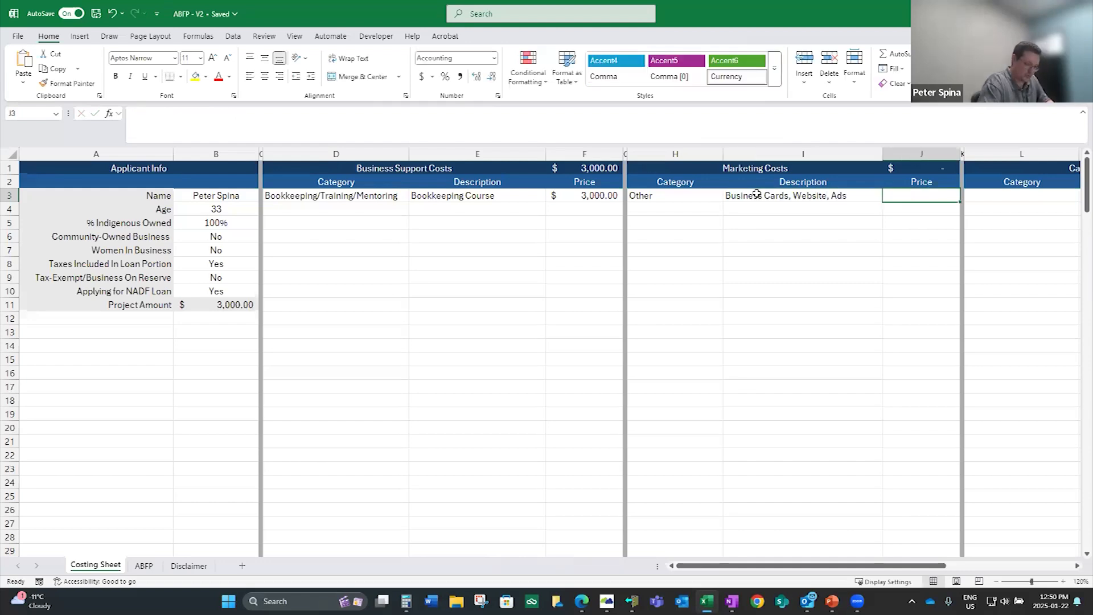
text(5000)
key(Tab)
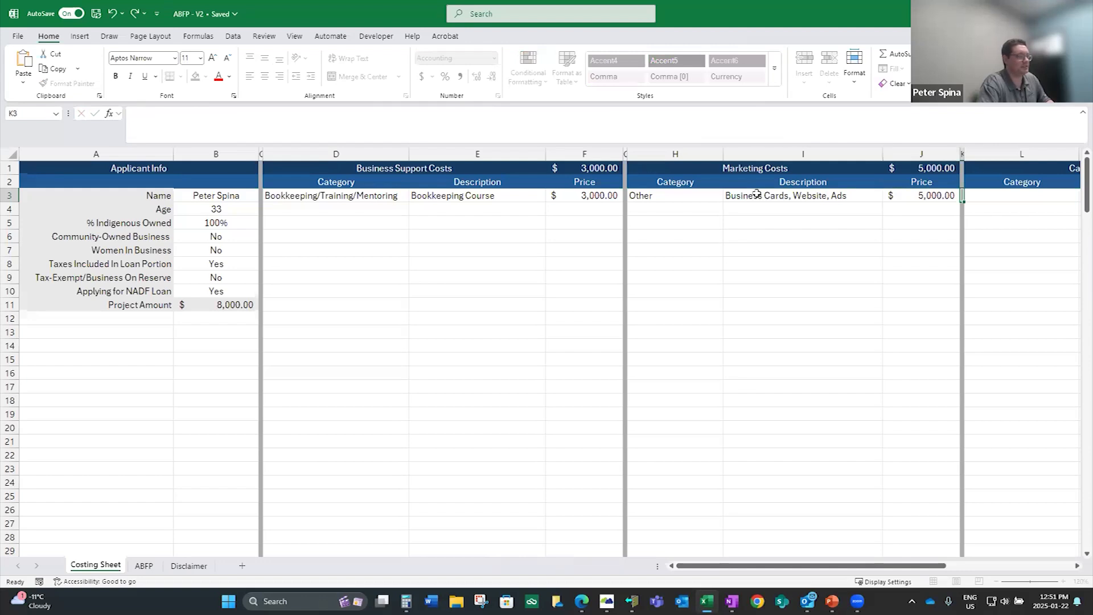
Test the Business Support Costs total with a trial price of 3000 in the second row, and clear that price again
click(598, 205)
text(3000)
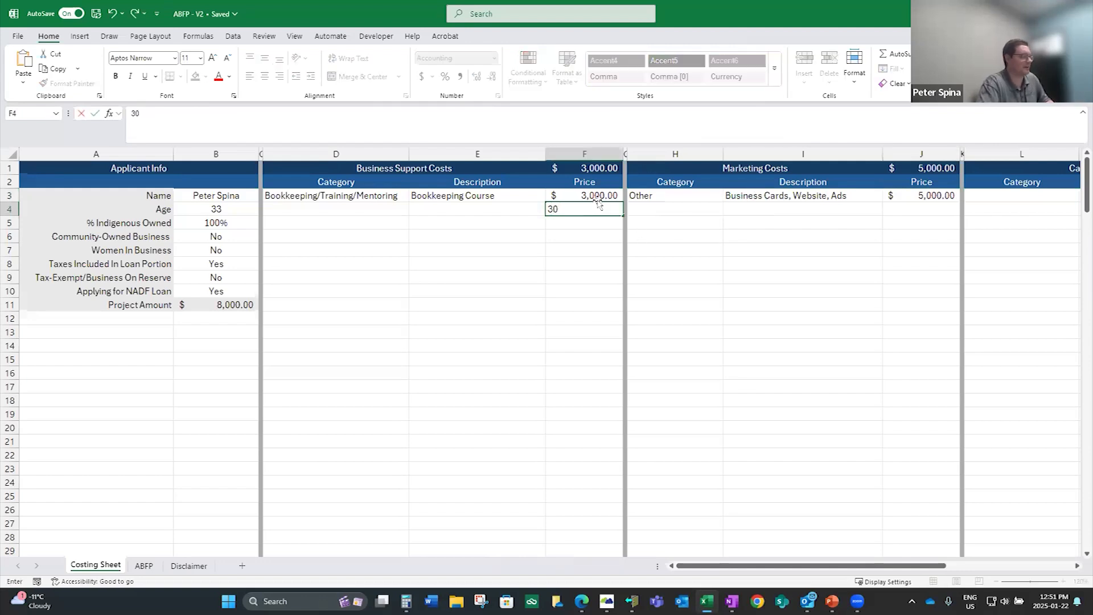
key(Return)
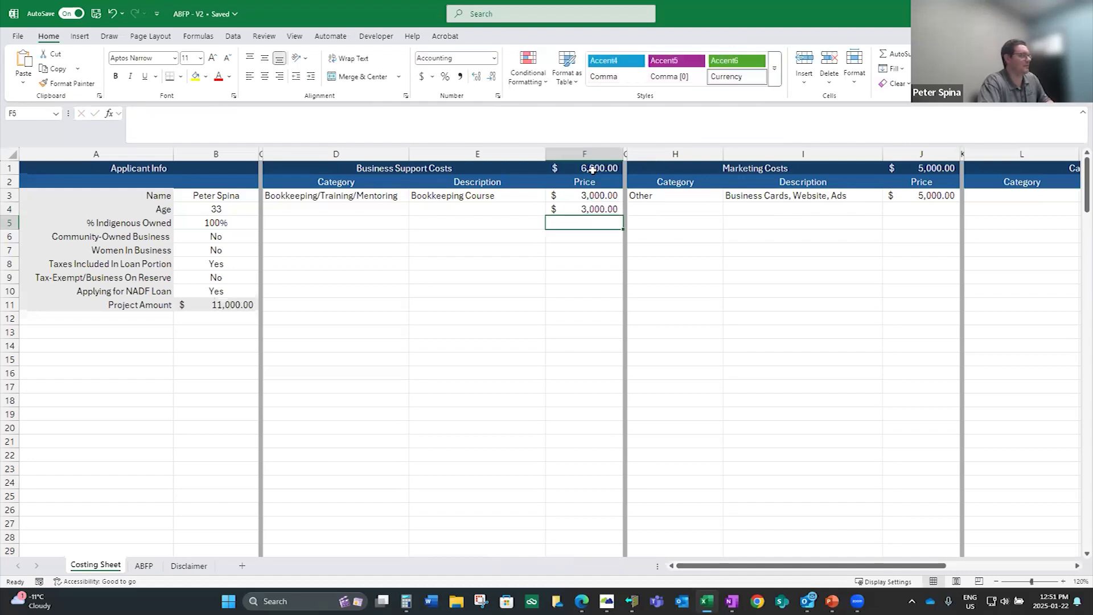
click(597, 171)
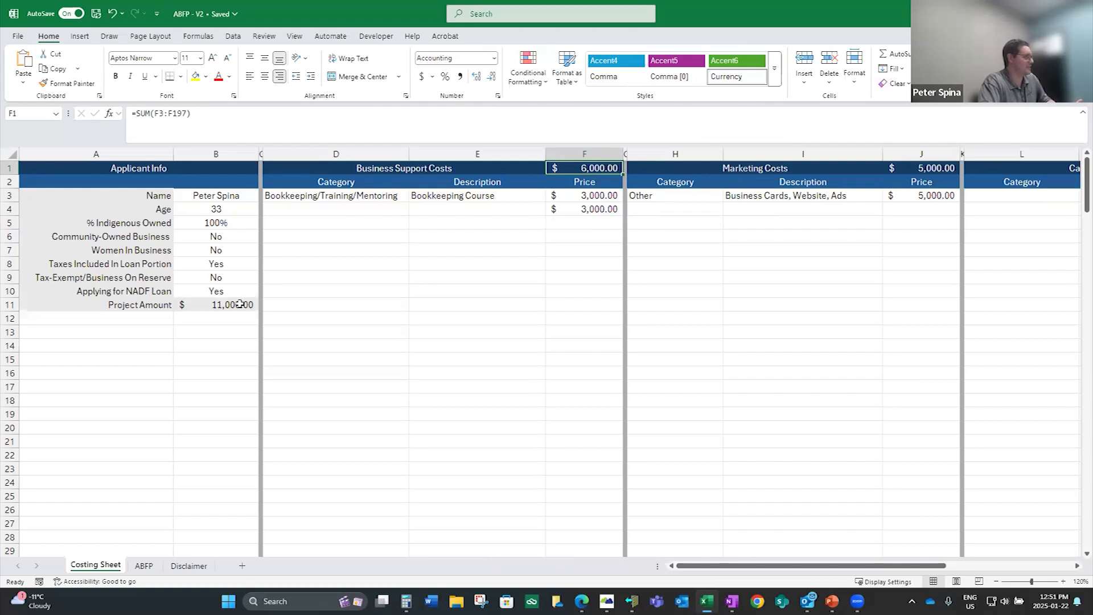
click(567, 209)
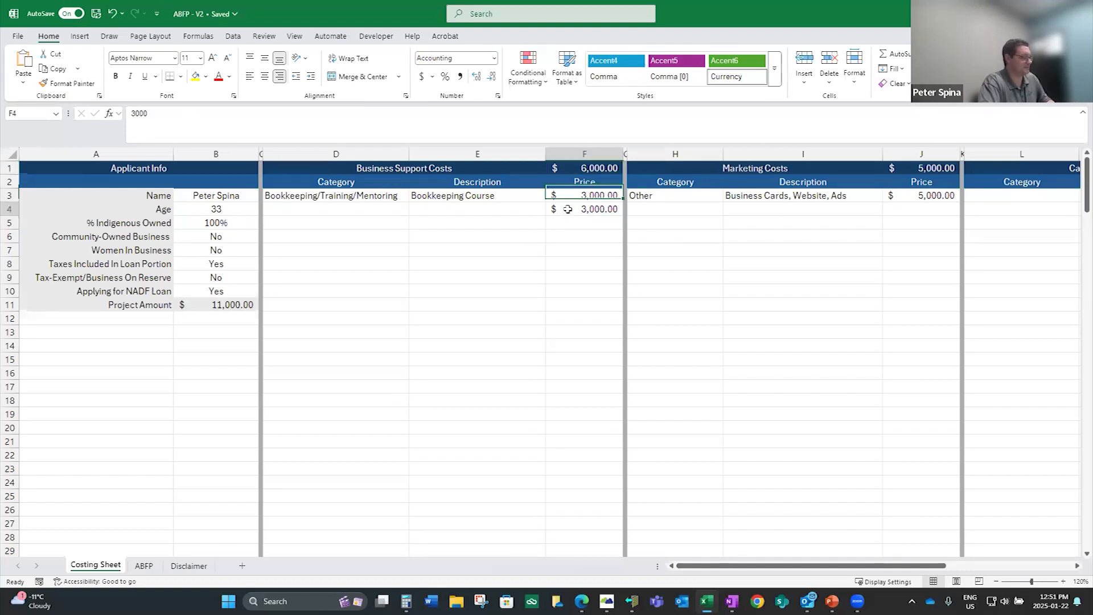
key(Delete)
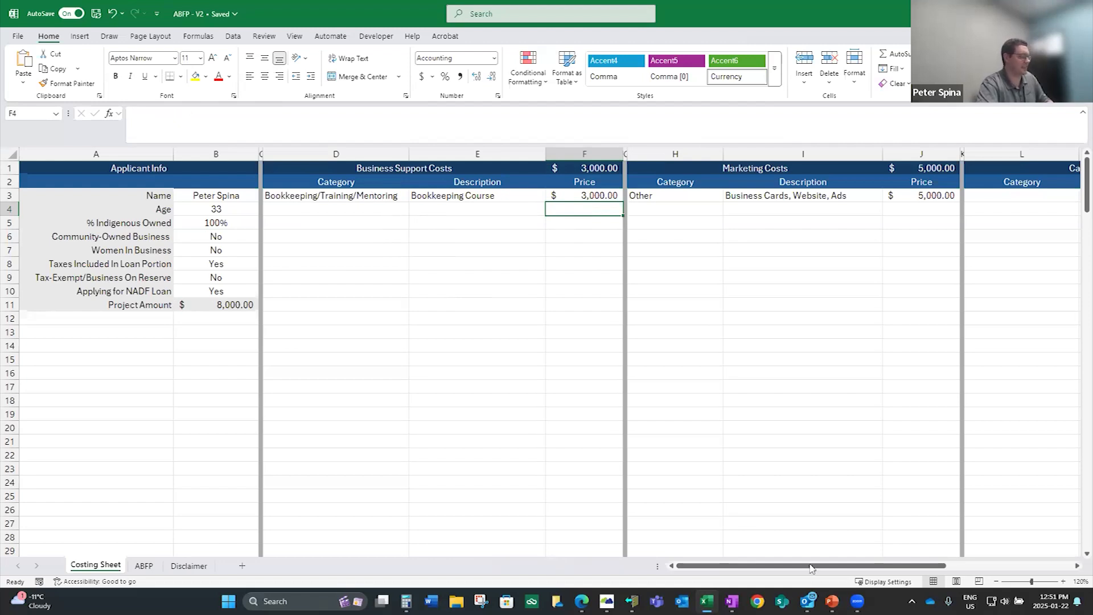
Set the category of the first Capital Costs row to Equipment
drag(788, 567, 859, 564)
click(764, 198)
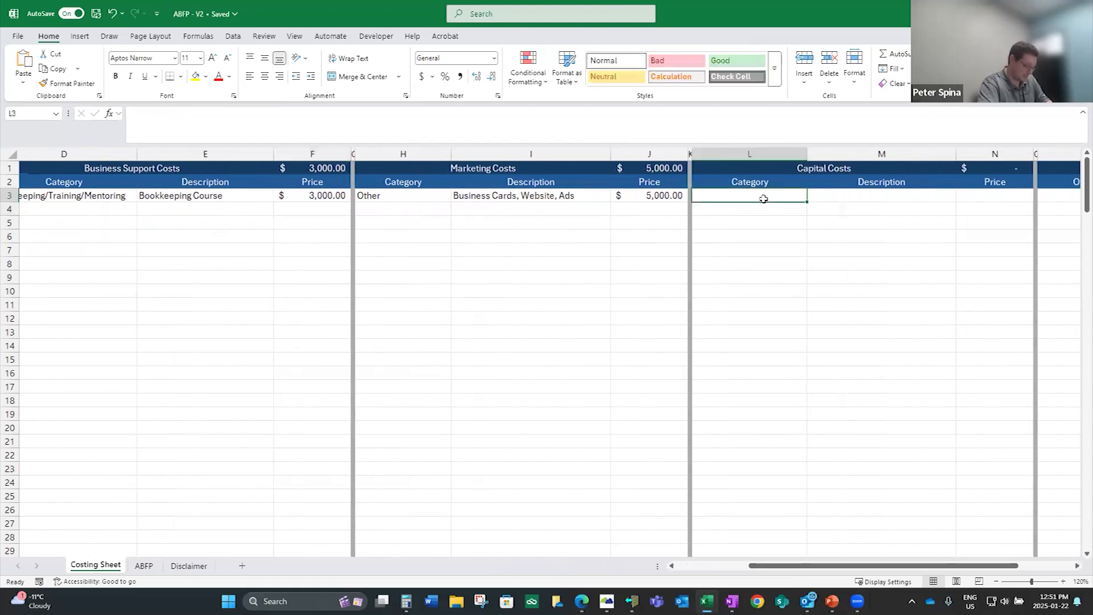
click(792, 208)
drag(807, 216, 806, 197)
click(795, 223)
click(791, 194)
key(Down)
key(Down)
key(Down)
key(Down)
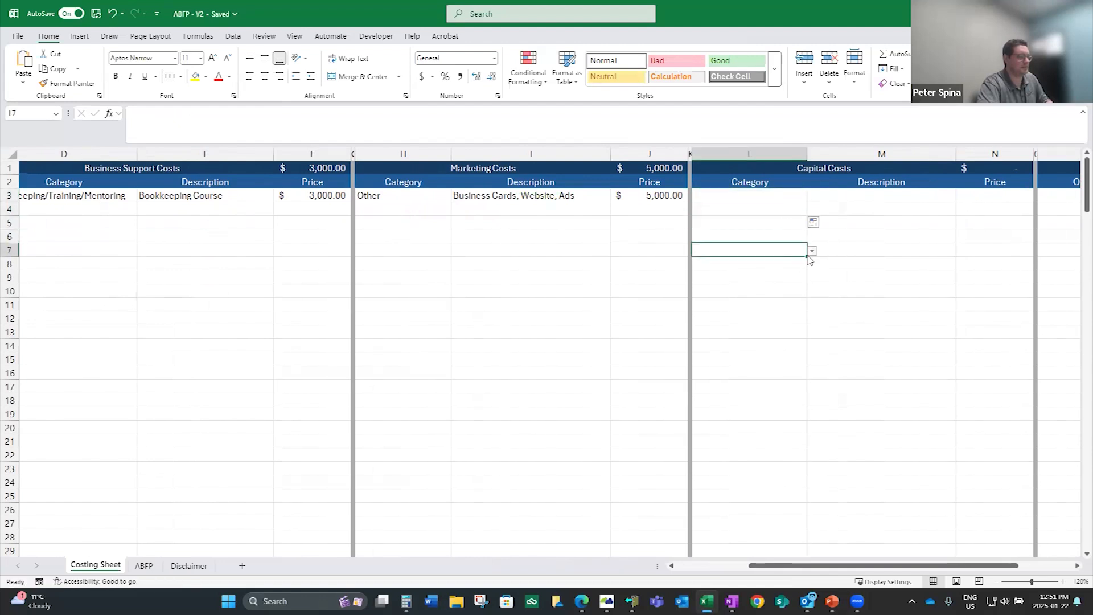
drag(806, 256, 797, 196)
click(793, 195)
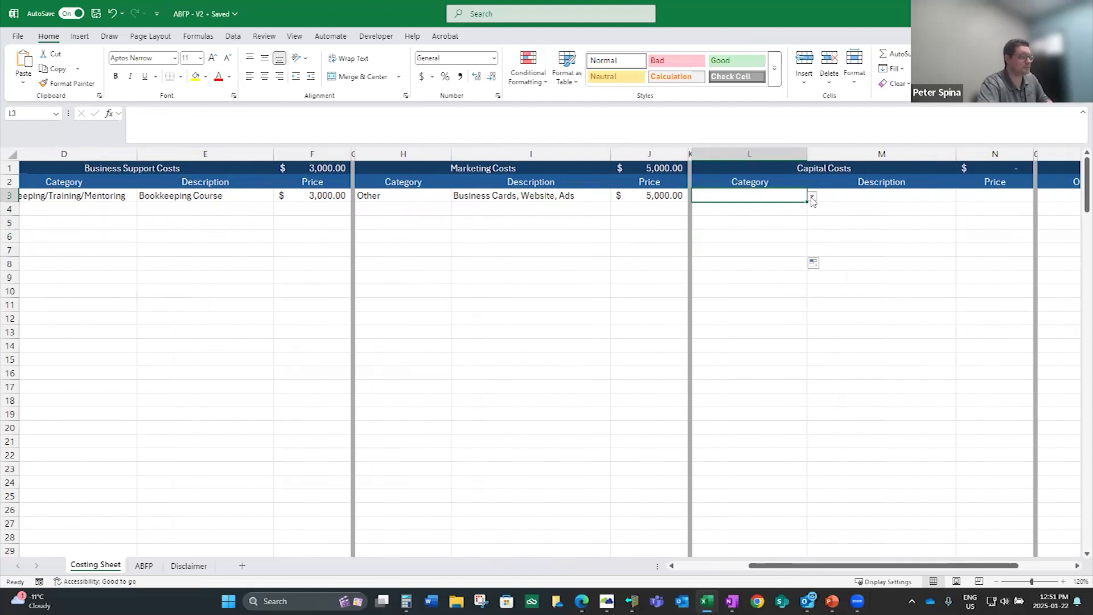
click(812, 198)
click(781, 226)
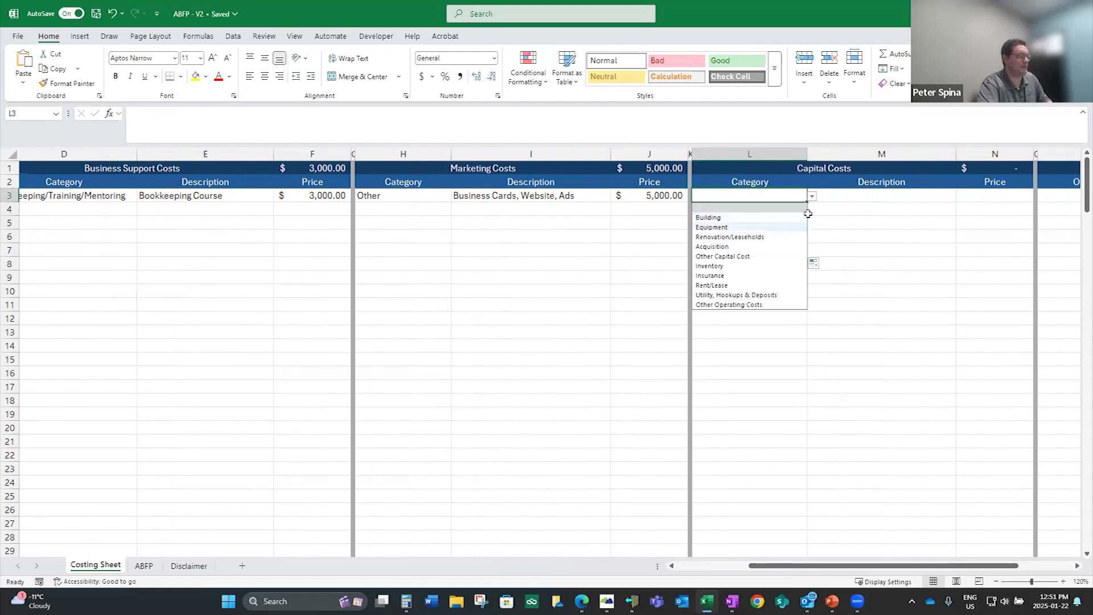
Enter "Oven & Fridge" as the description of the first capital cost and set its price to 5000
click(827, 198)
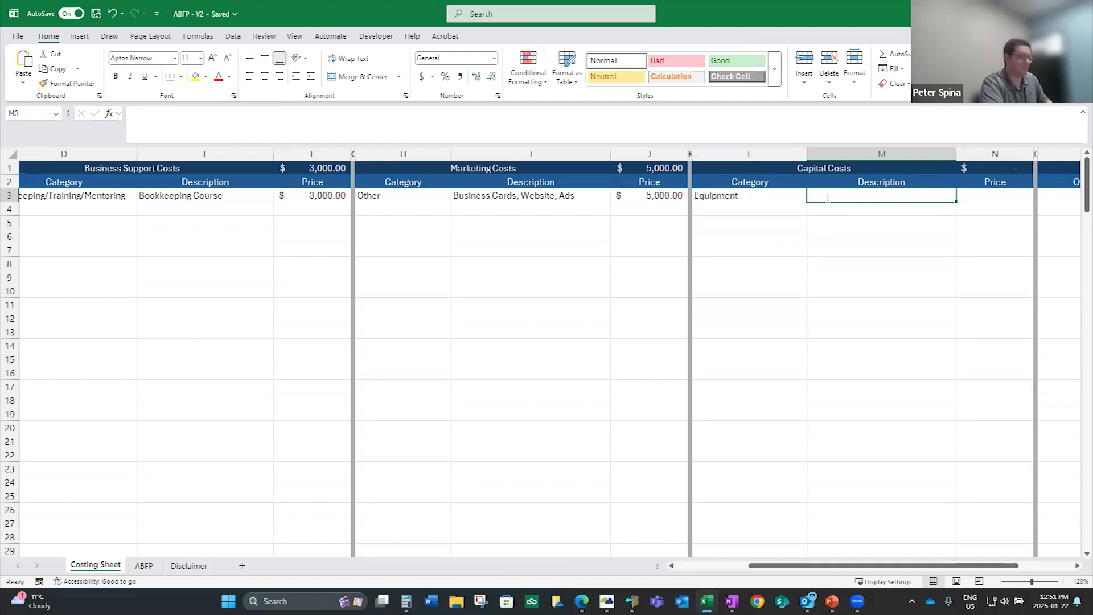
text(Com)
key(BackSpace)
key(BackSpace)
key(BackSpace)
text(Oven &)
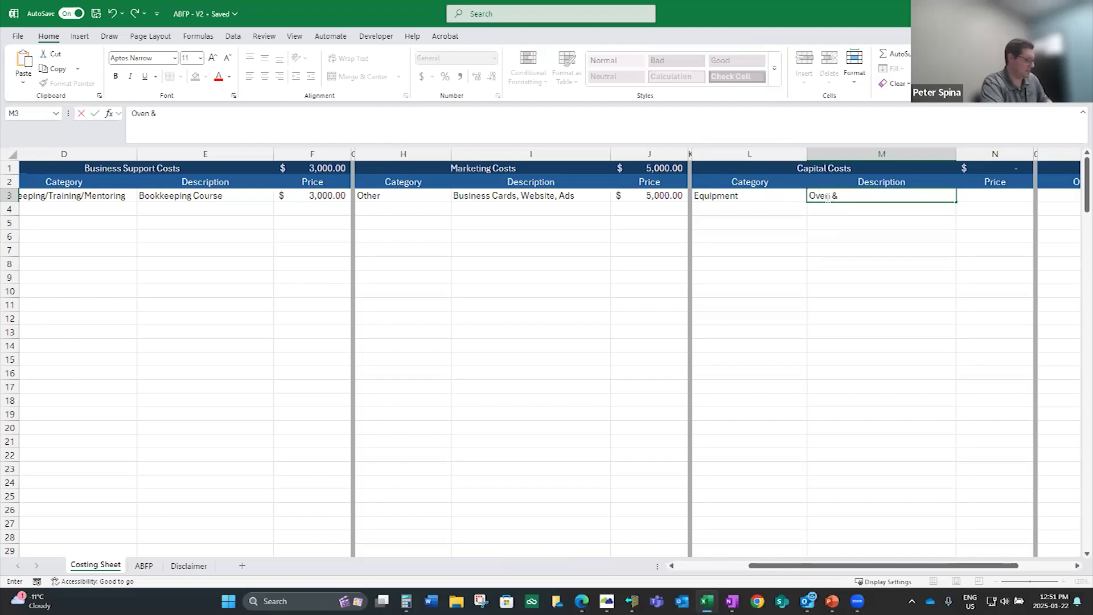
text( Fridge)
key(Tab)
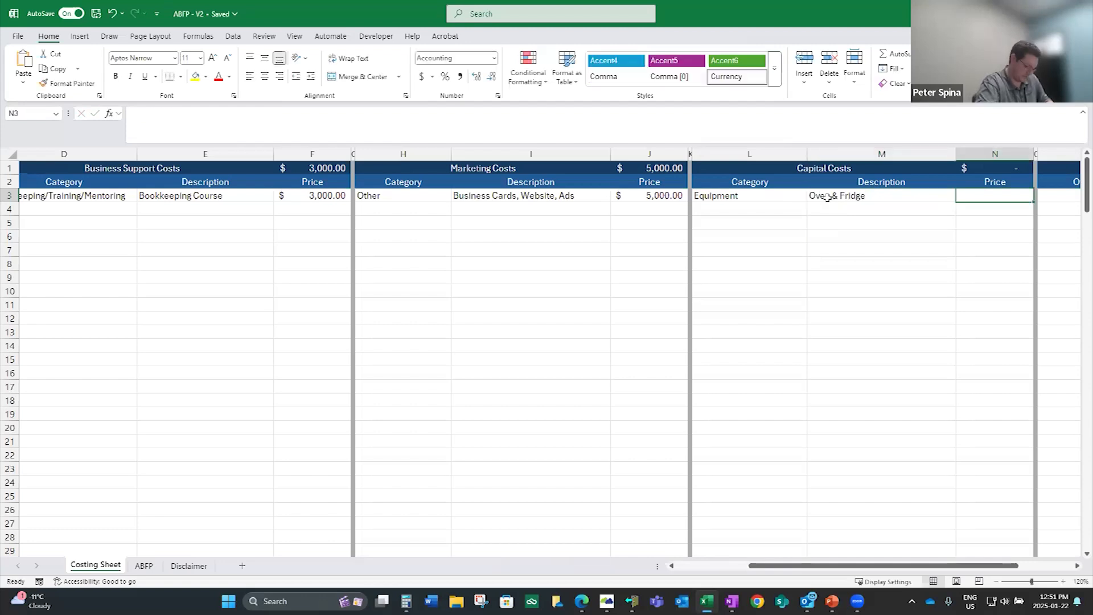
text(5000)
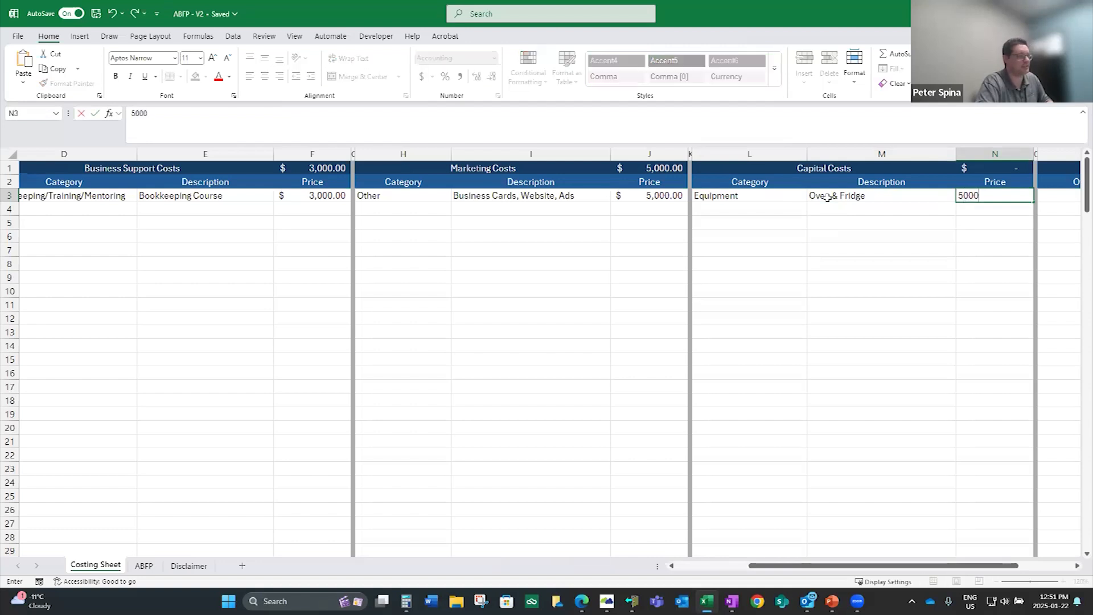
key(Return)
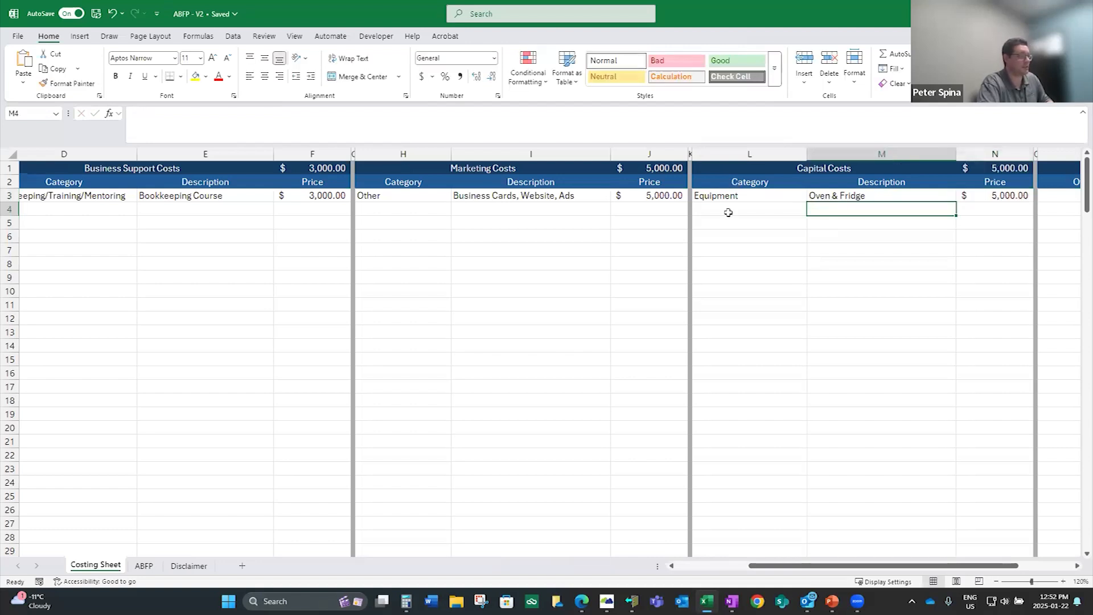
Set the category of the second Capital Costs row to Equipment
click(729, 211)
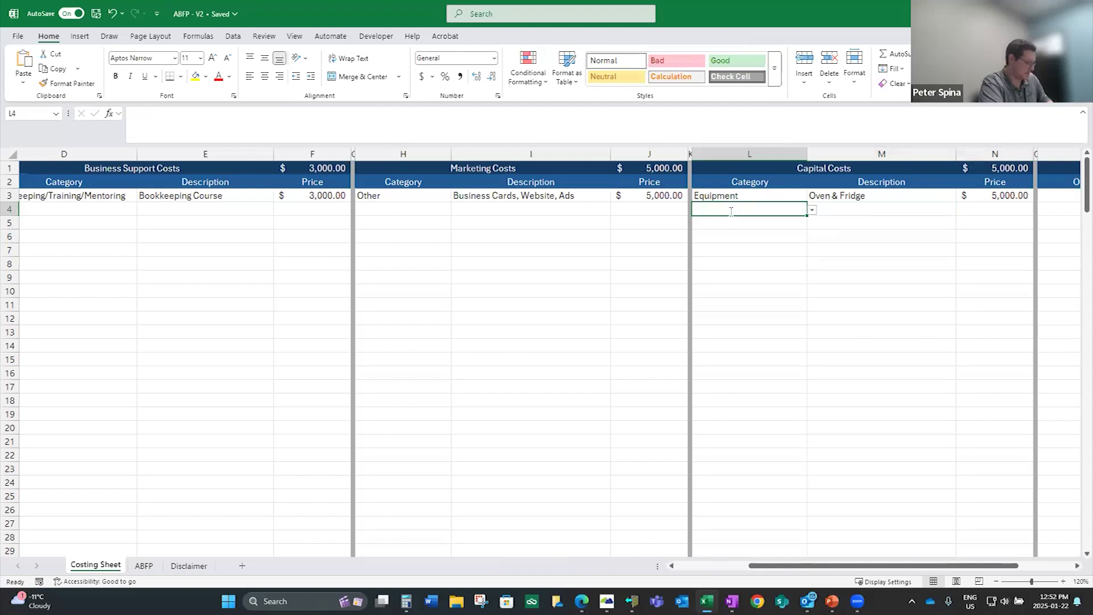
text(O)
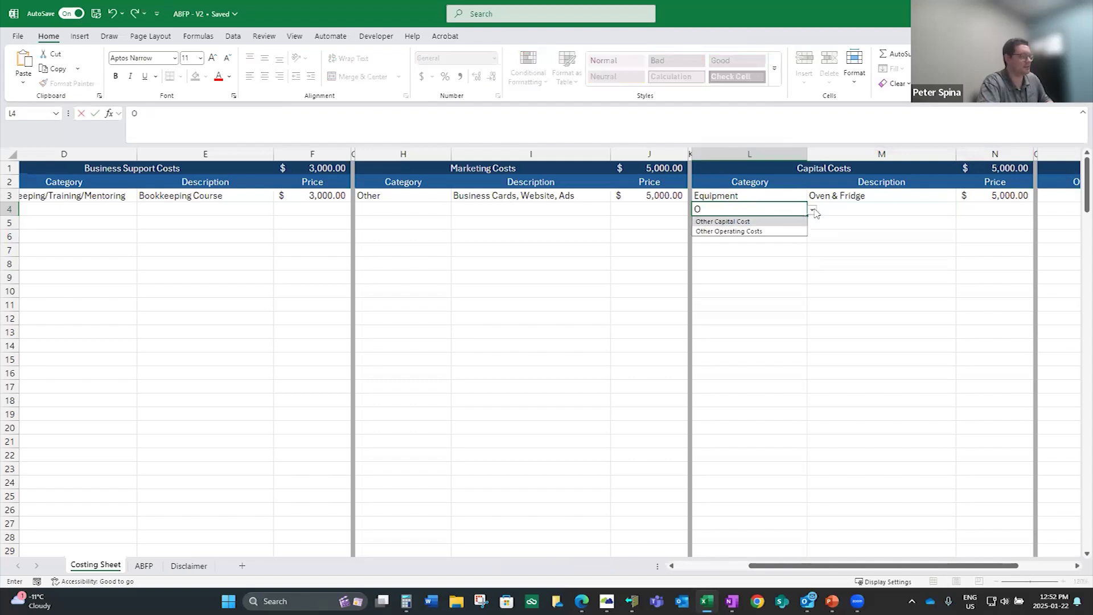
click(812, 210)
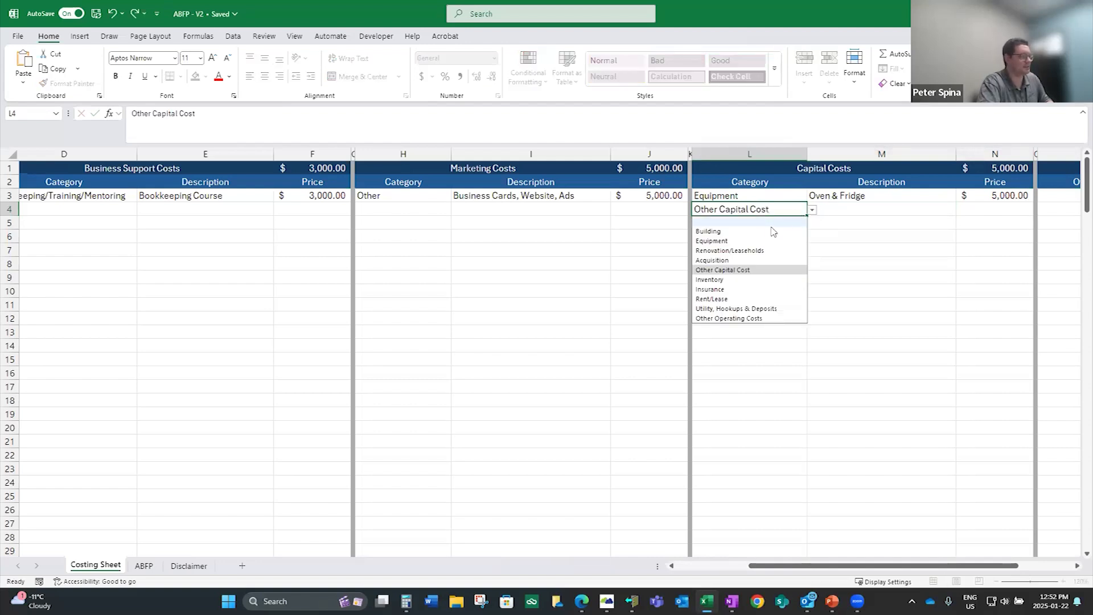
key(Return)
Enter "Office Equipment" as the description of the second capital cost and set its price to 1500
click(835, 209)
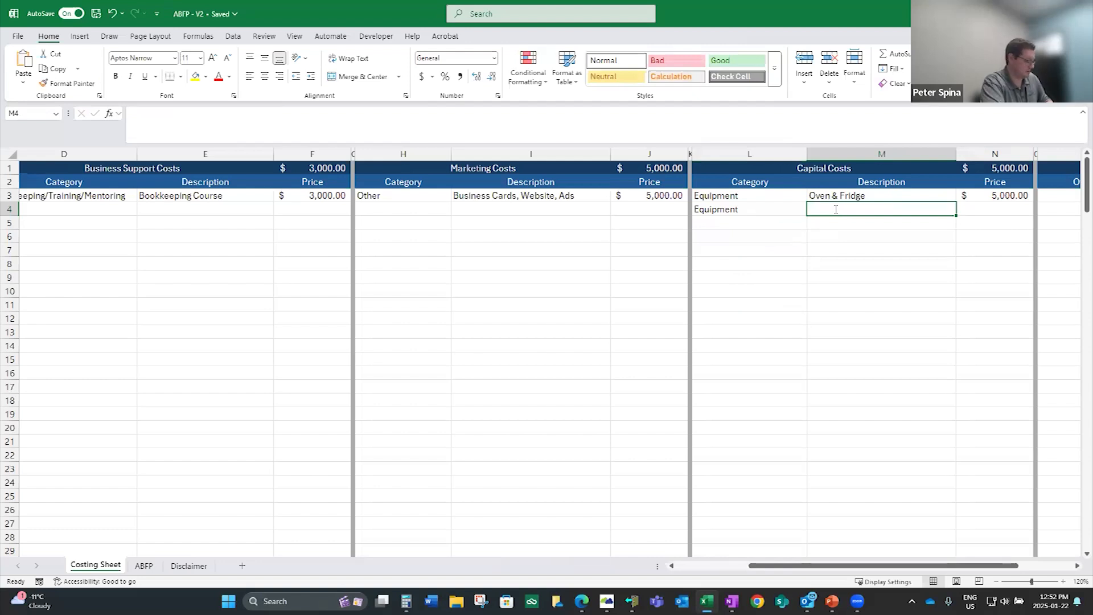
text(Office Equipment)
key(Tab)
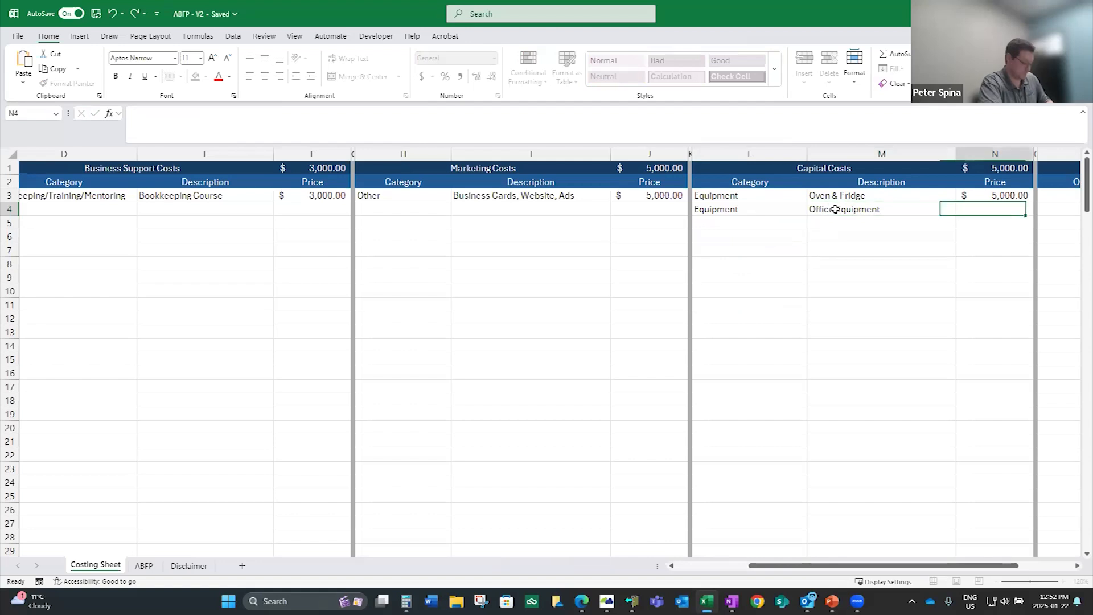
text(1500)
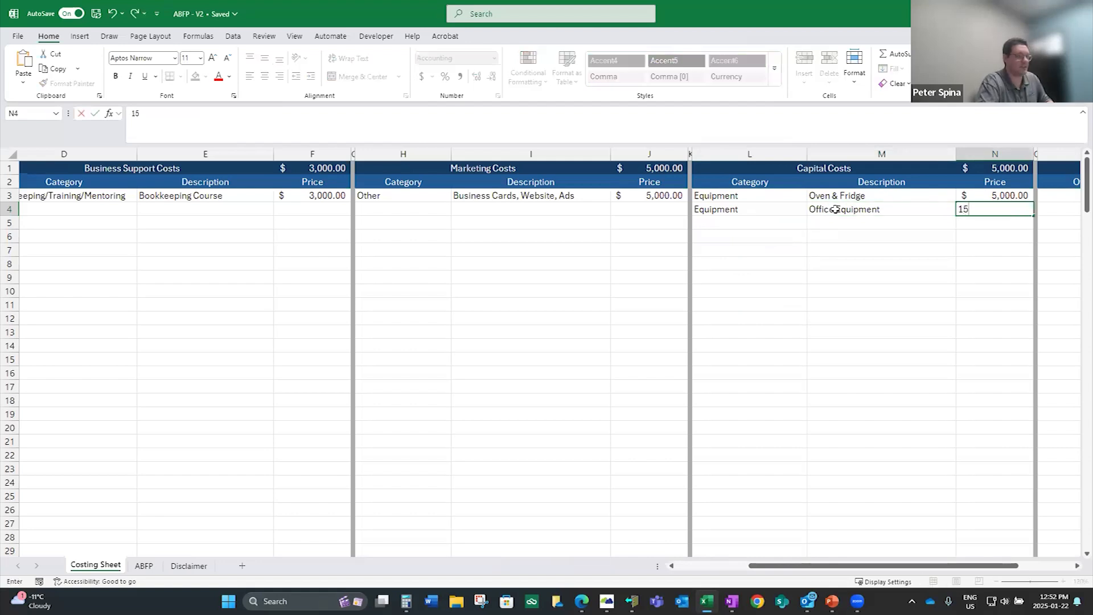
key(Return)
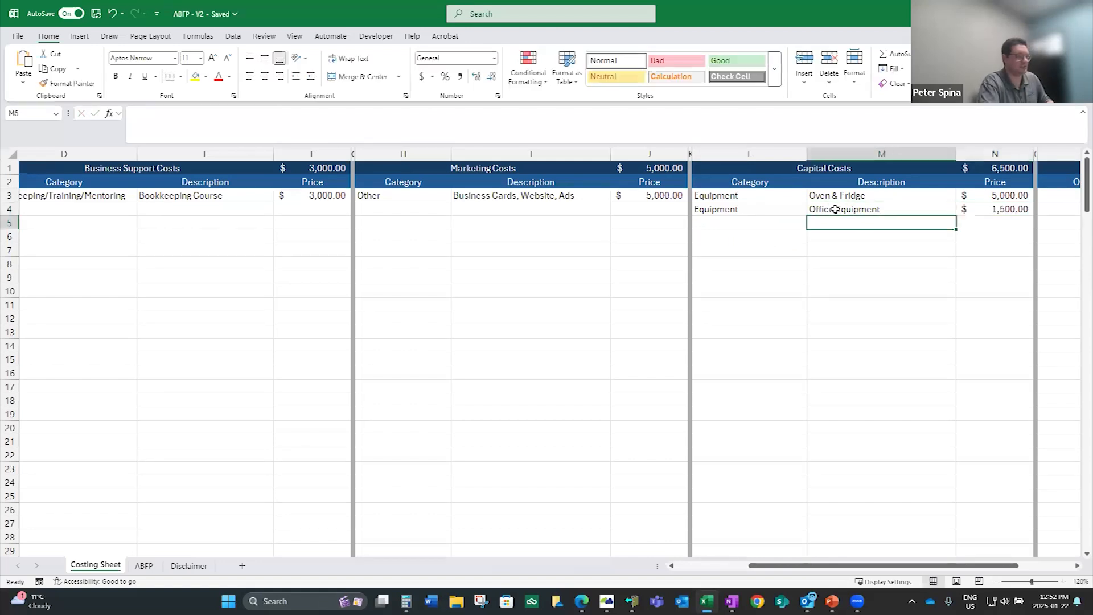
Set the category of the third Capital Costs row to Equipment
click(784, 223)
click(811, 224)
click(783, 254)
Enter "She;ving, Register and Computer" as the description of the third capital cost and set its price to 10000
click(845, 223)
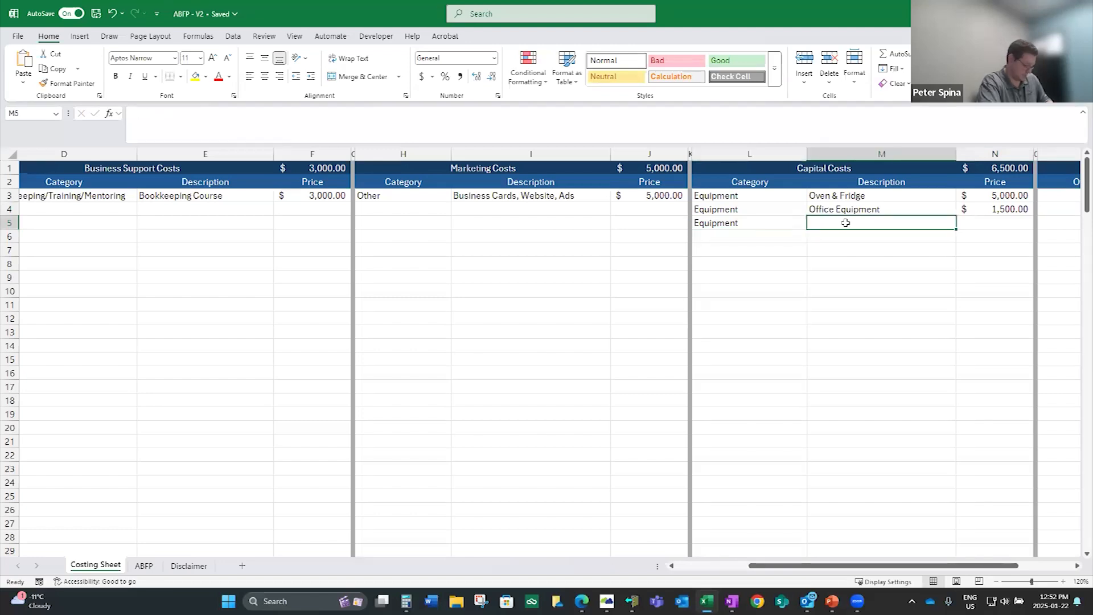
text(She;vi)
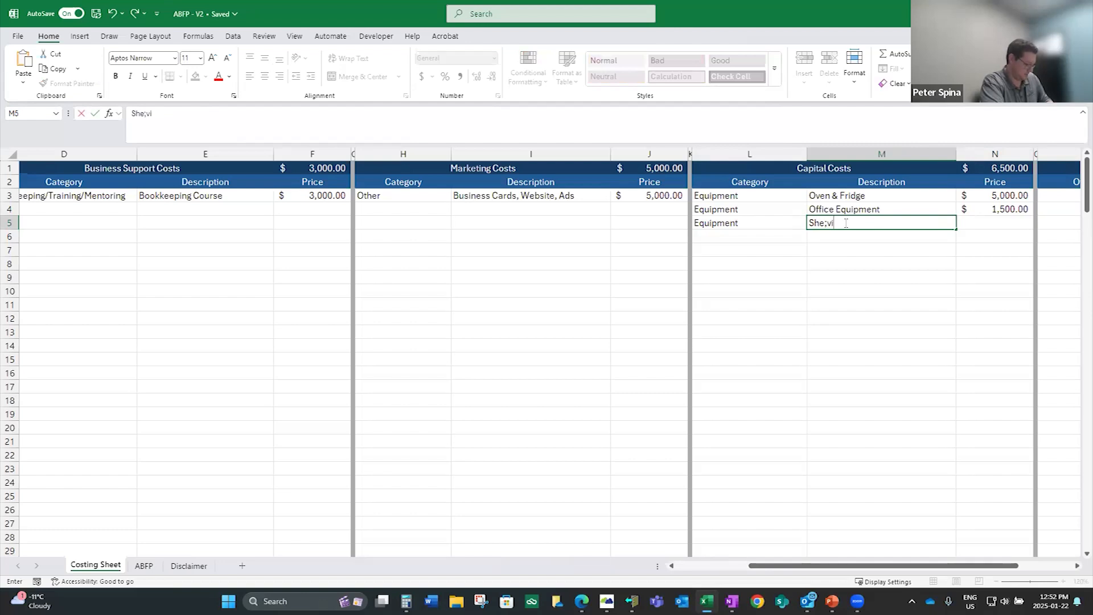
text(ng, Register an)
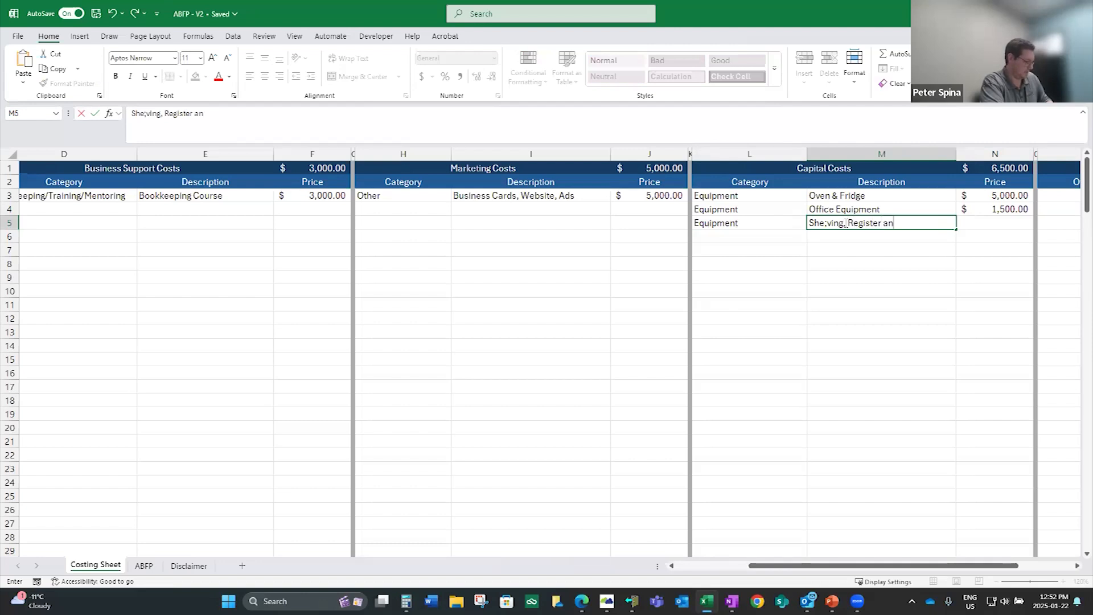
text(d Computer)
key(Tab)
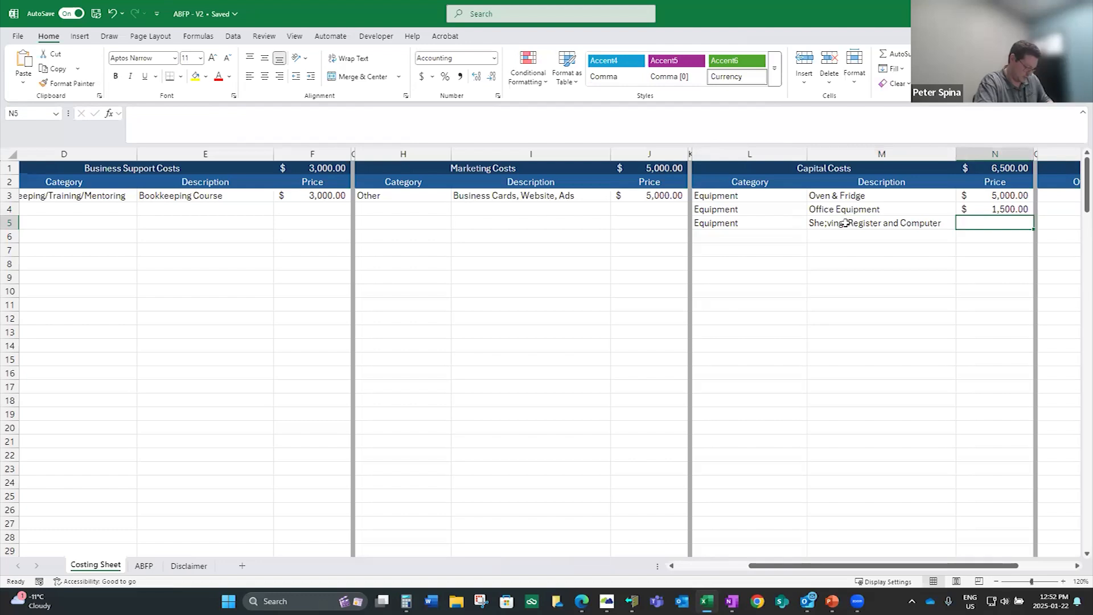
text(4)
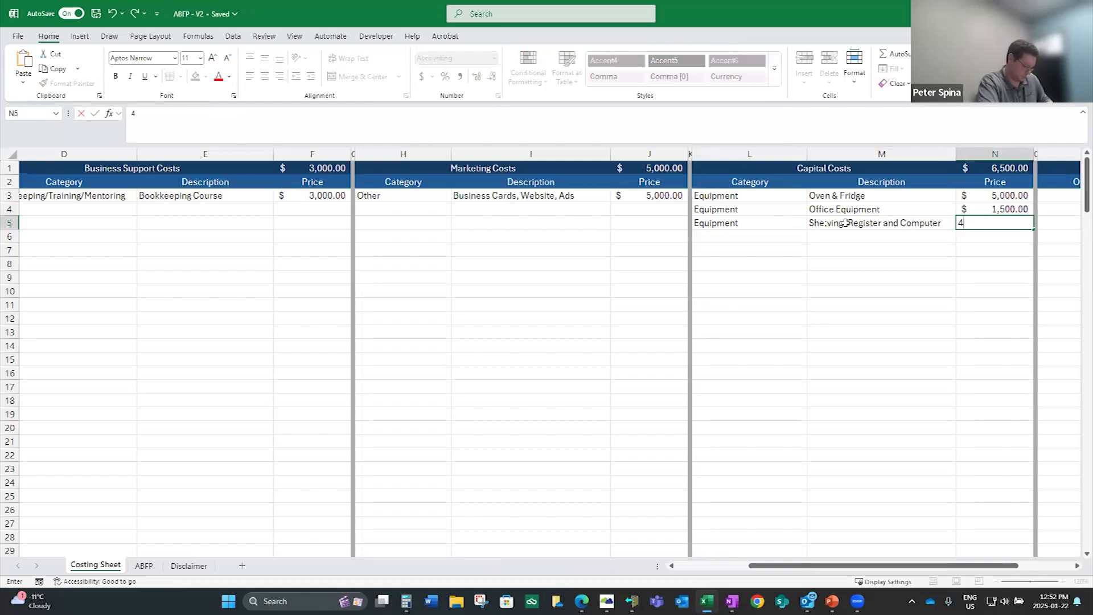
key(BackSpace)
text(10,000)
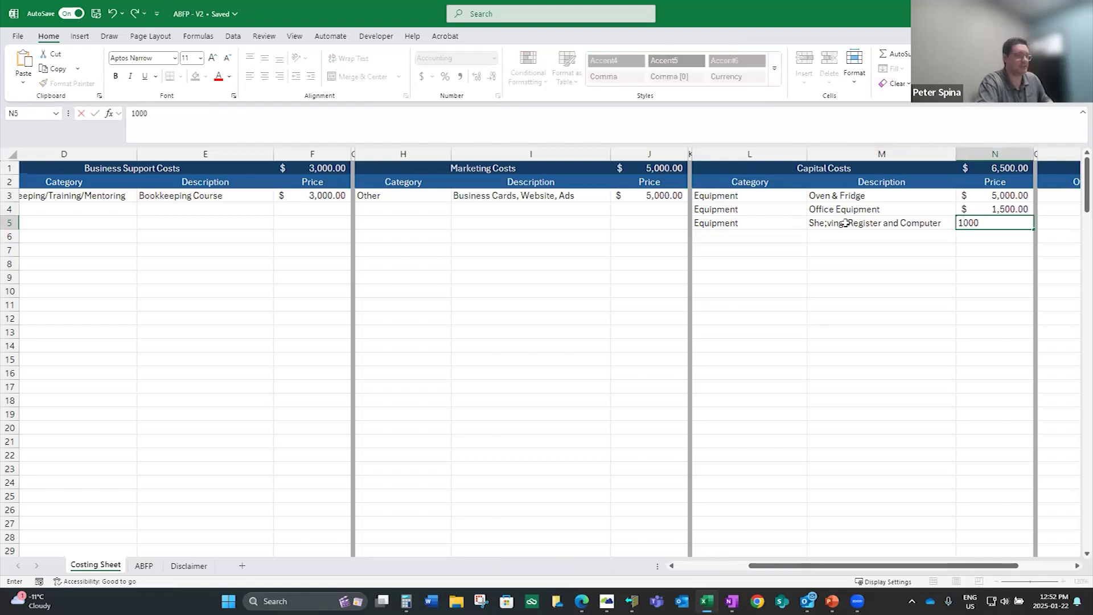
key(Return)
Set the category of the fourth Capital Costs row to Rent/Lease
click(774, 236)
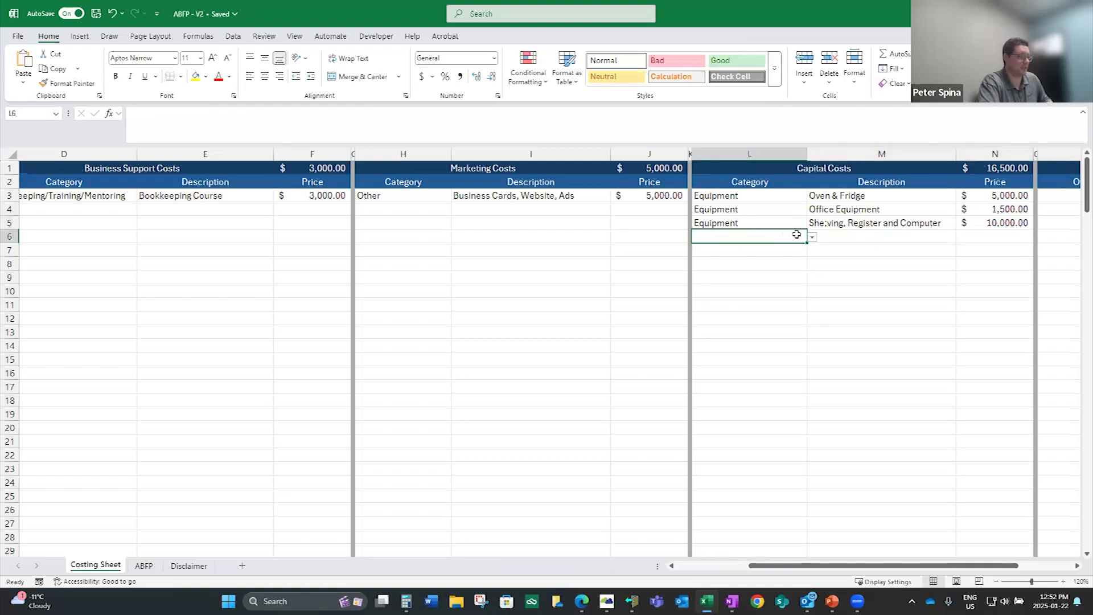
click(812, 238)
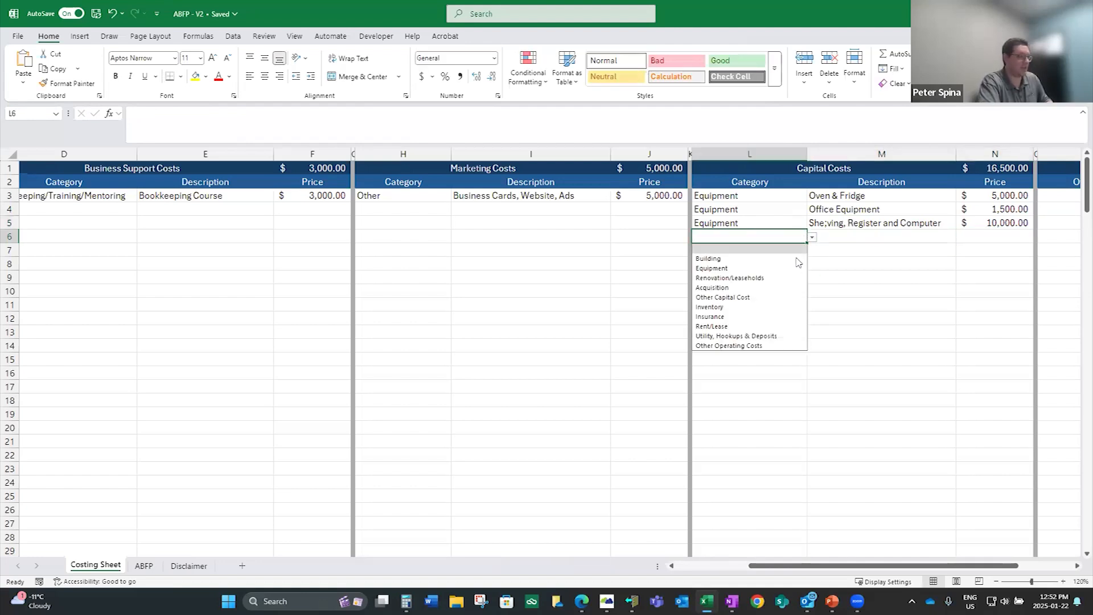
click(767, 327)
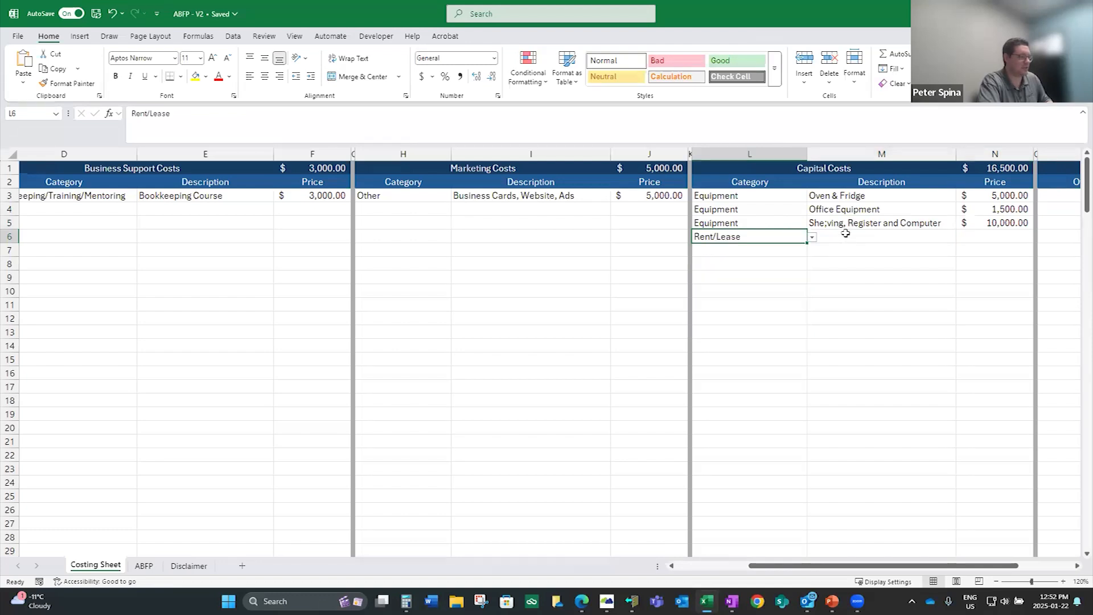
Correct the misspelled description of the third capital cost to "Shelving, Register and Computer"
click(831, 223)
double_click(830, 222)
key(BackSpace)
text(l)
Enter "Lease & Insurance" as the description of the fourth capital cost and set its price to 4000
click(825, 237)
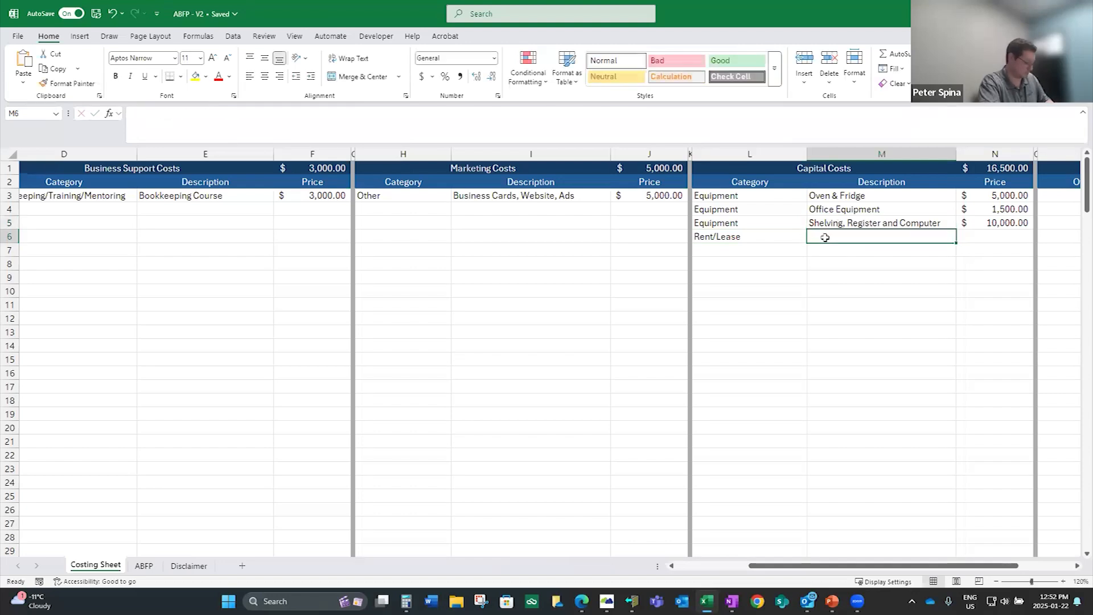
text(Lease &)
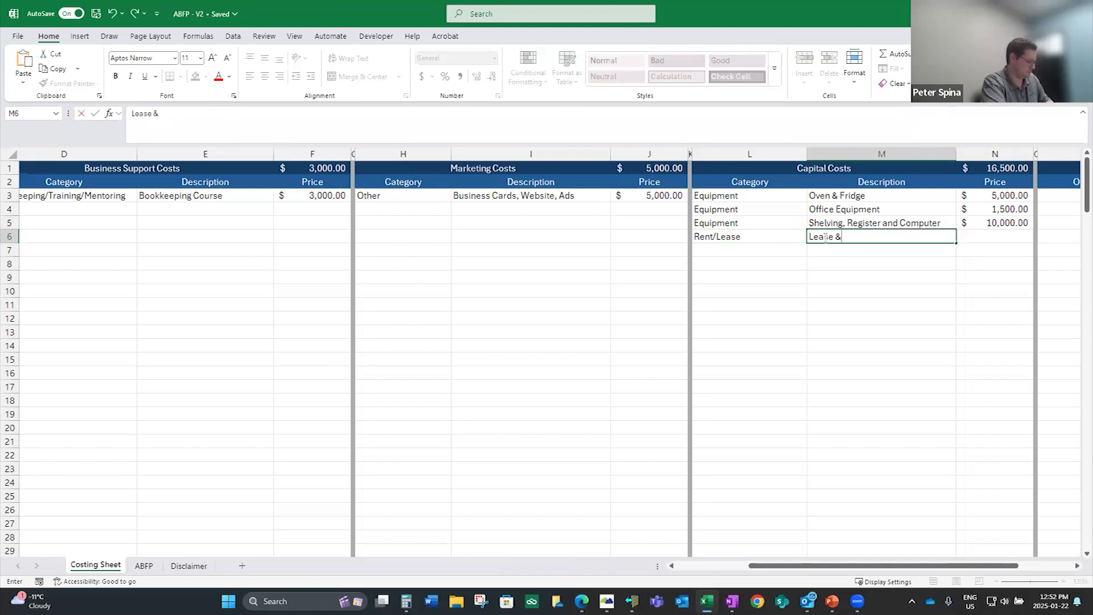
text( Insurance)
key(Tab)
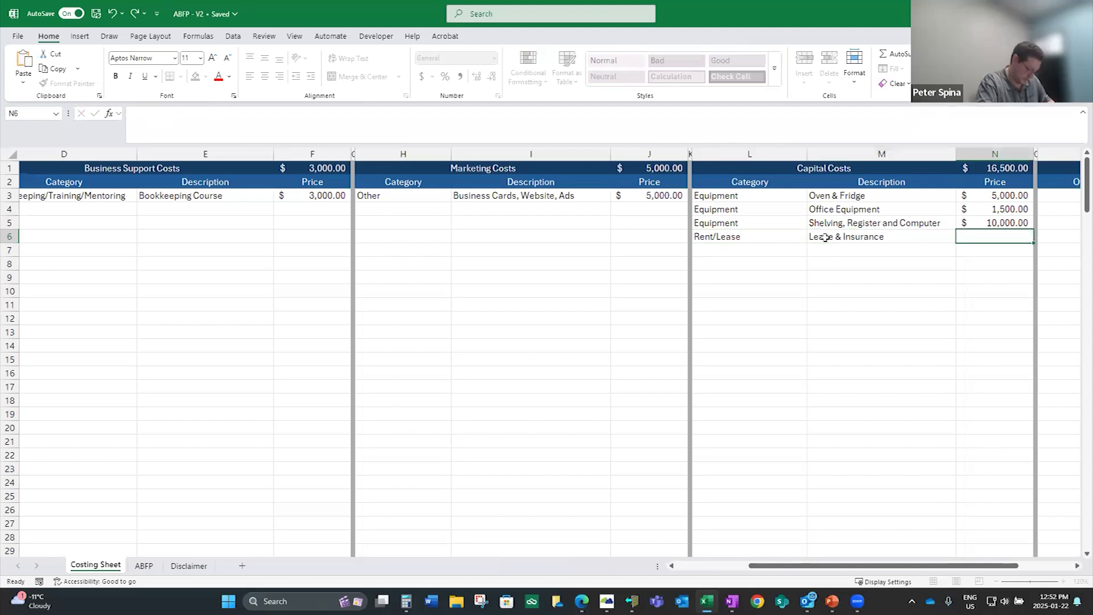
text(4000)
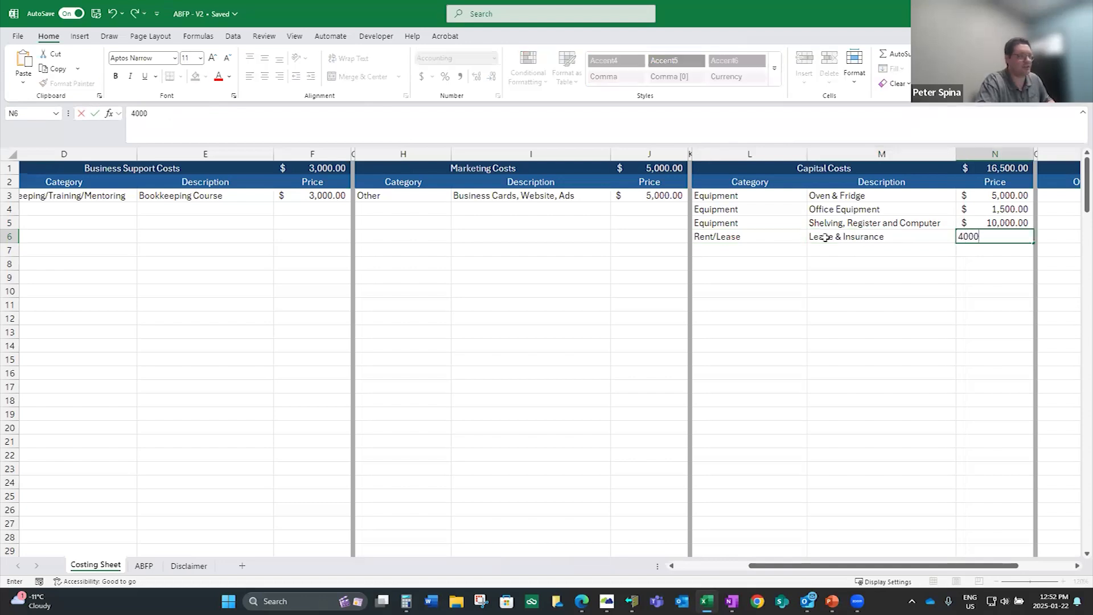
key(Return)
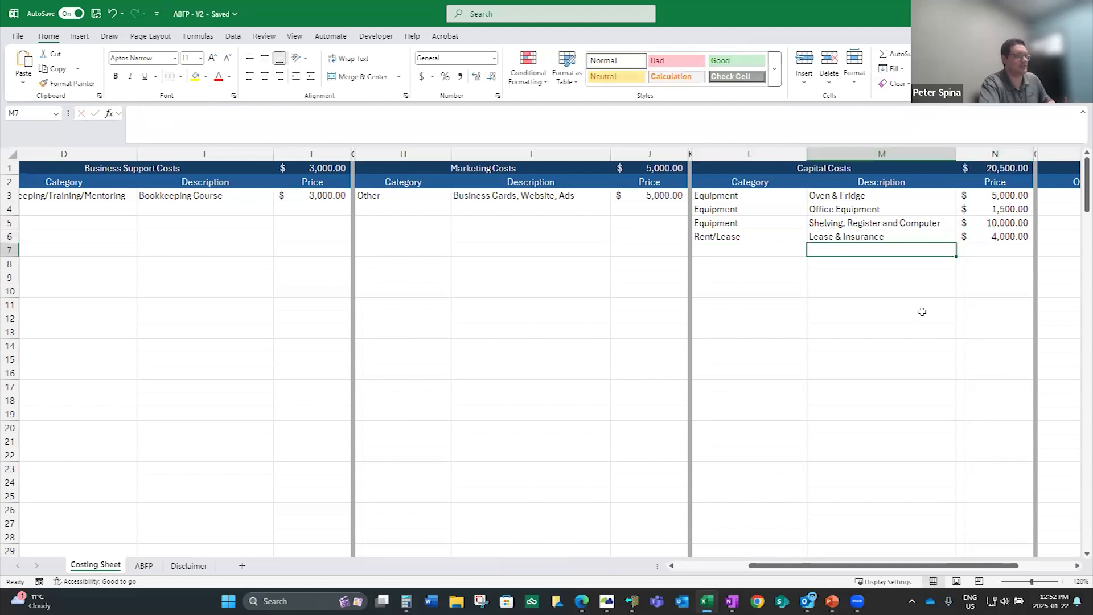
Compare the Bookkeeping/Training/Mentoring amount on the ABFP sheet with the bookkeeping course price on the Costing Sheet
drag(879, 565, 678, 567)
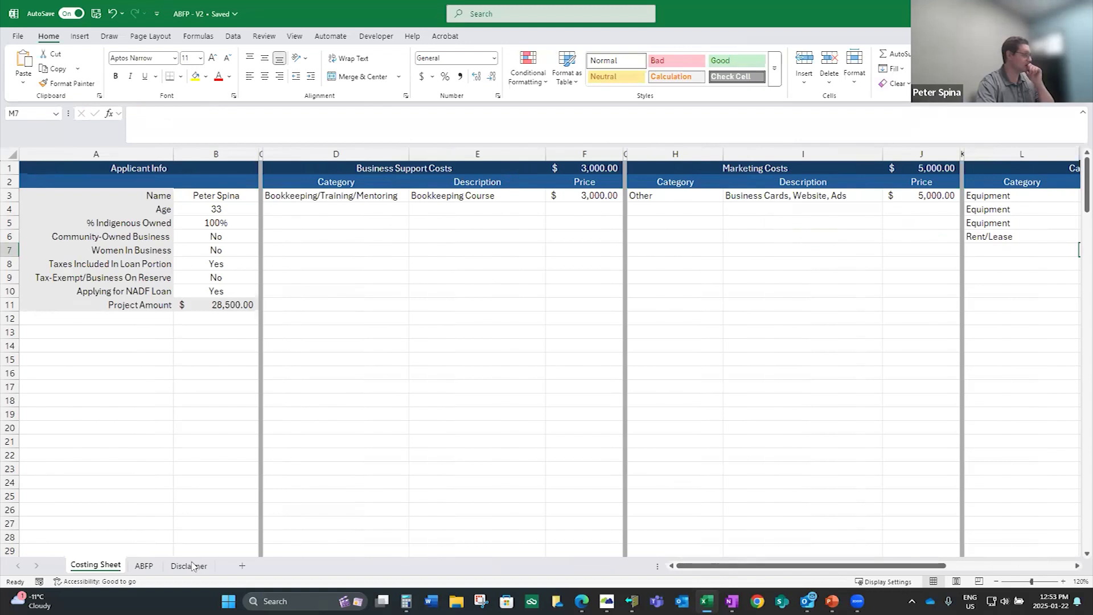
click(145, 565)
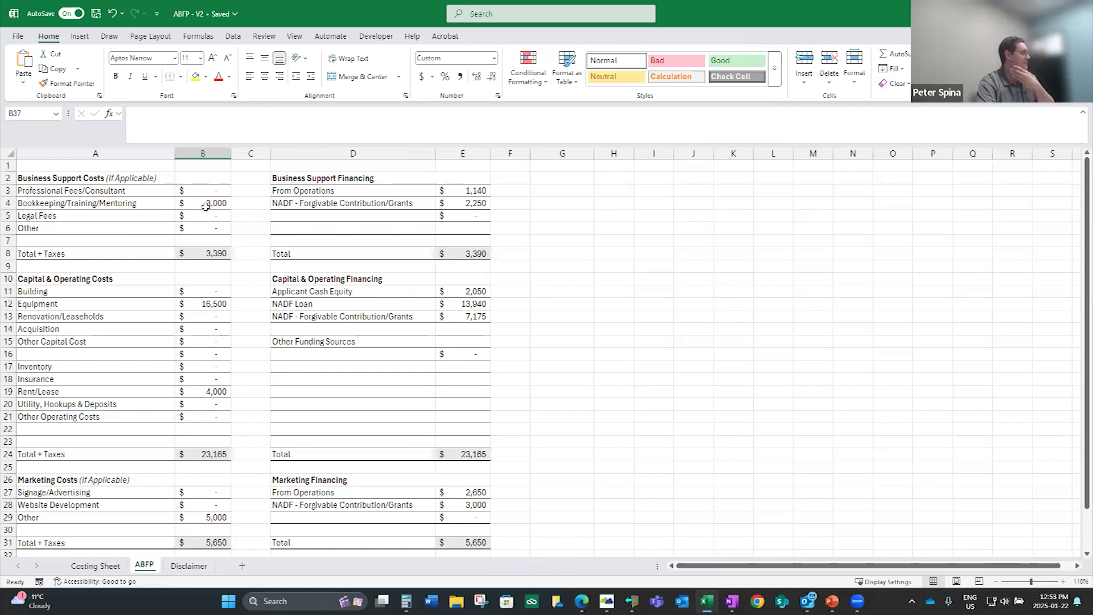
drag(213, 203, 157, 204)
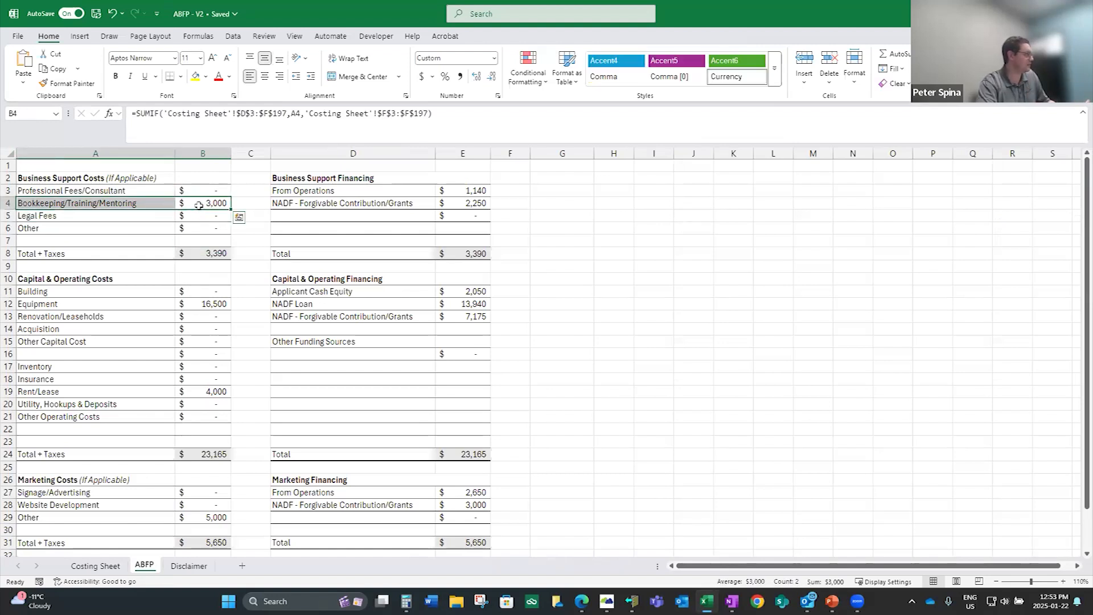
click(96, 565)
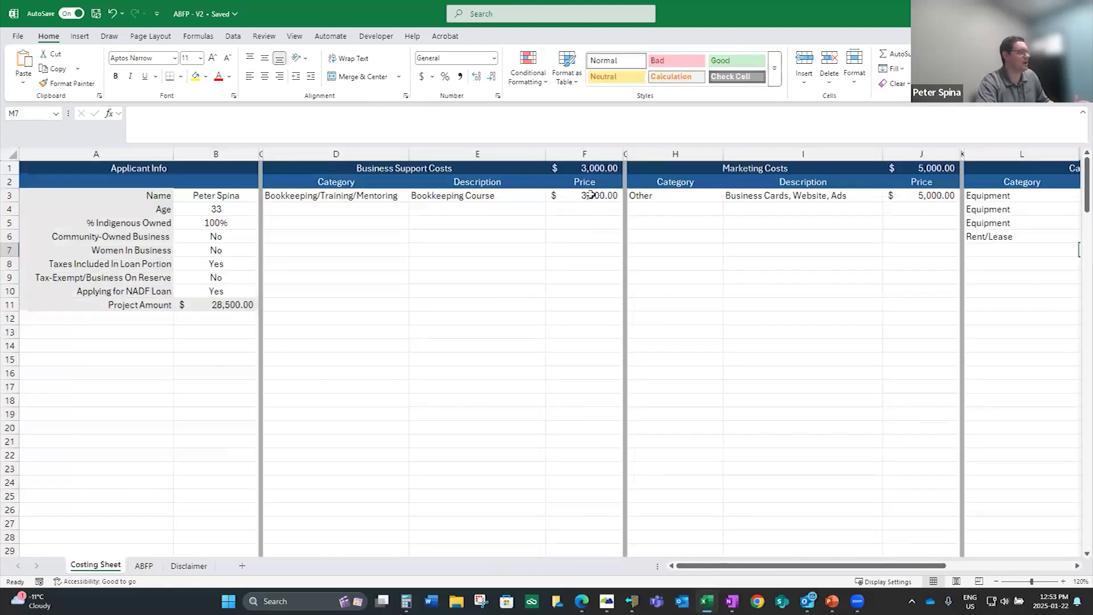
click(592, 195)
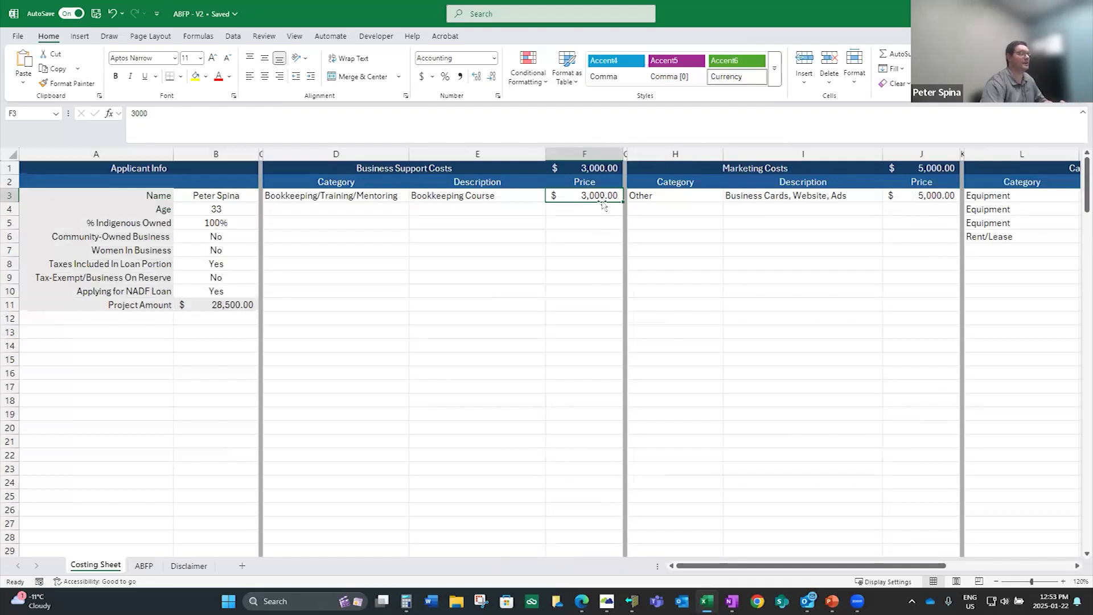
Set Taxes Included In Loan Portion to No in the Applicant Info on the Costing Sheet
click(242, 263)
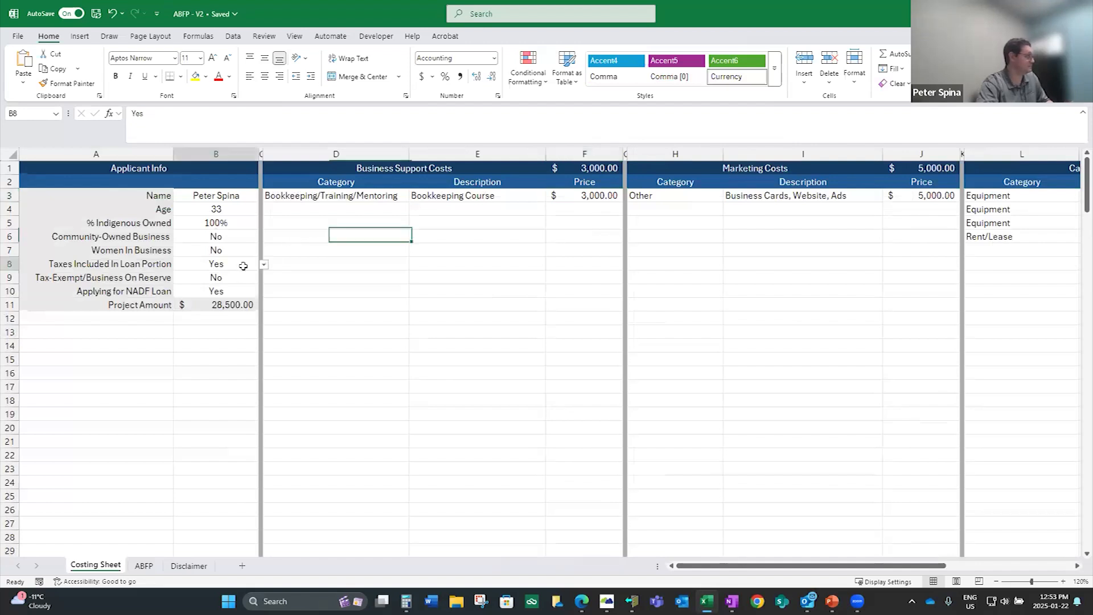
click(263, 264)
click(244, 284)
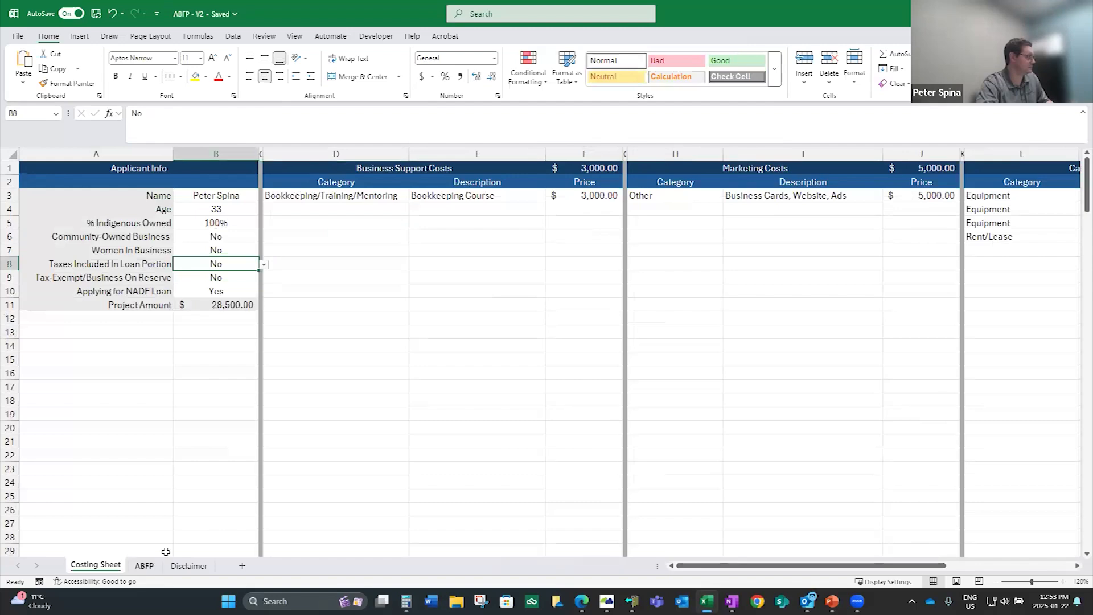
Examine the Business Support costs, the total with taxes and the matching NADF financing on the ABFP sheet
click(144, 565)
click(252, 202)
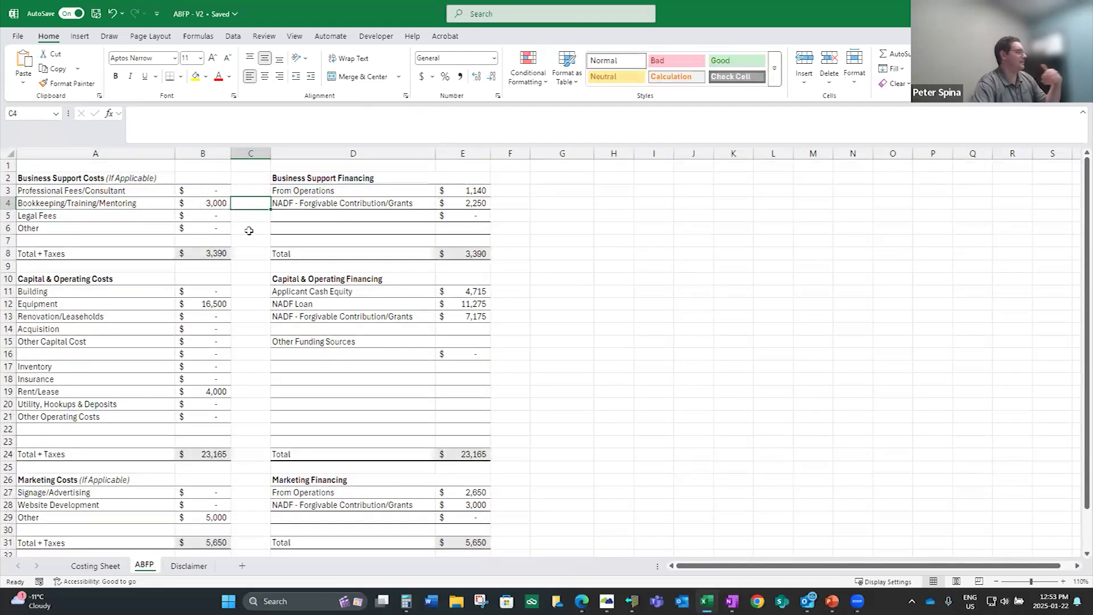
drag(218, 203, 497, 220)
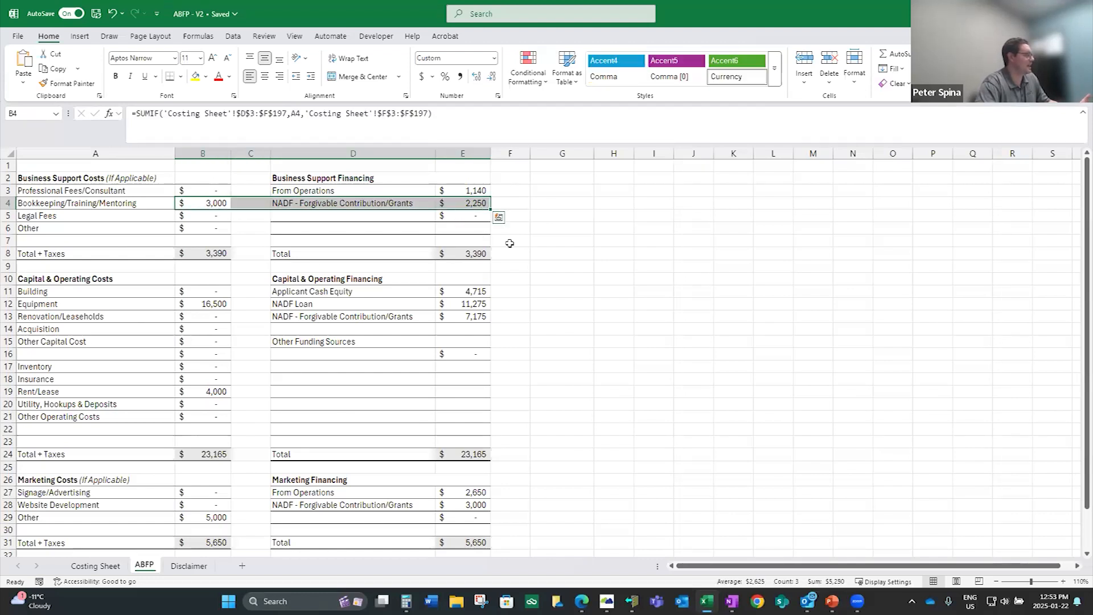
click(504, 239)
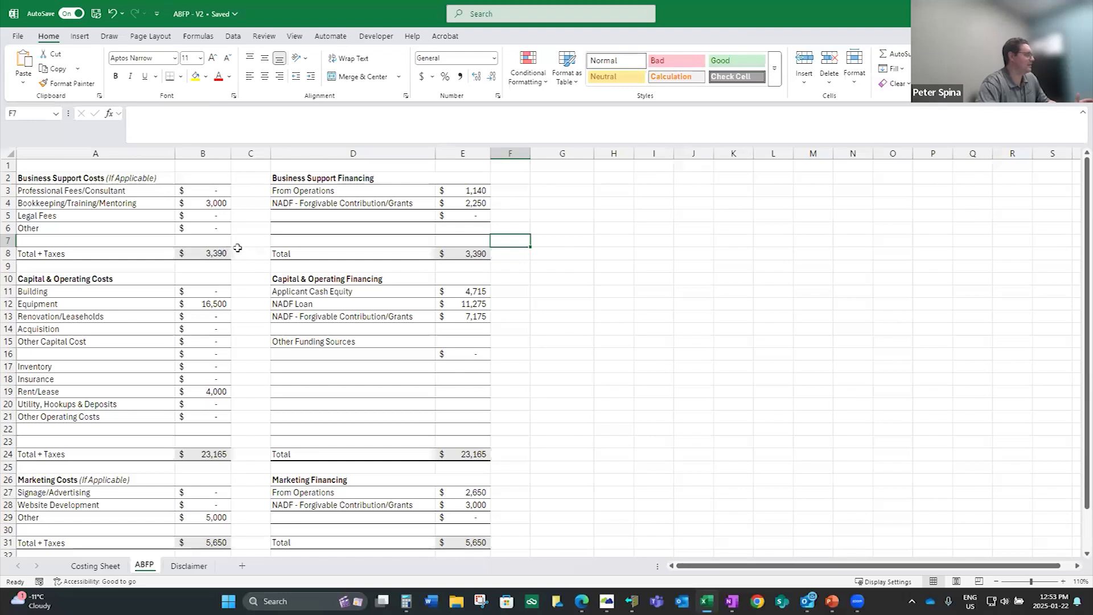
click(204, 254)
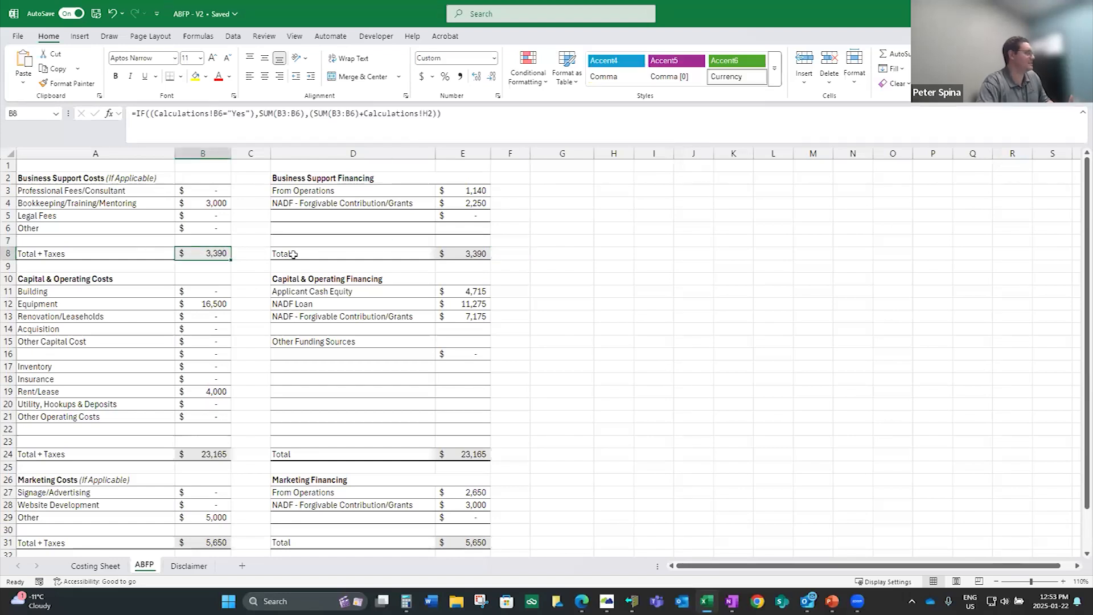
click(219, 205)
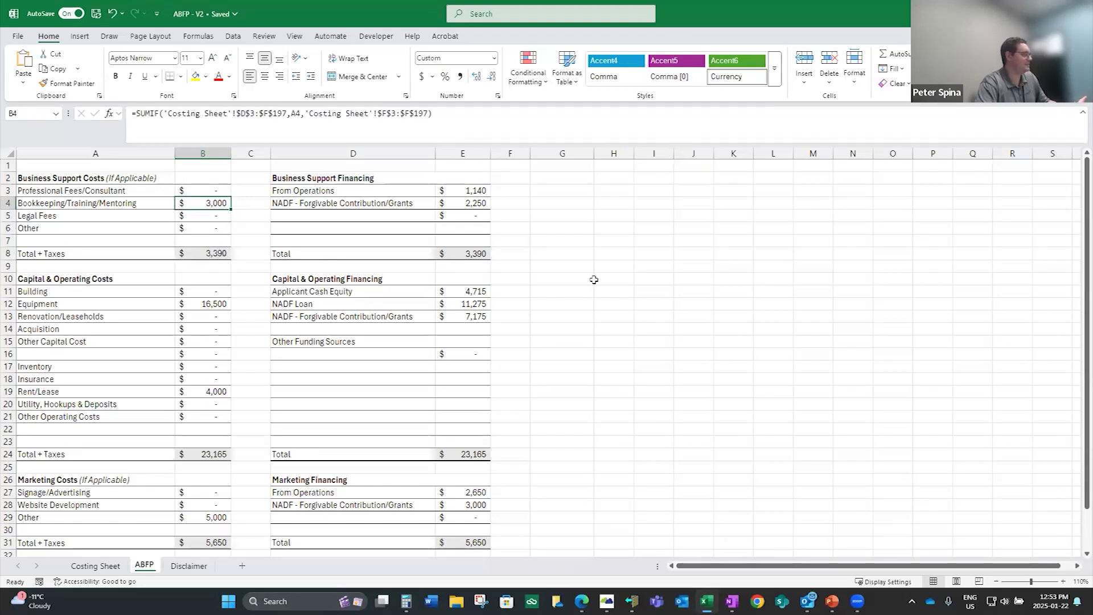
click(526, 239)
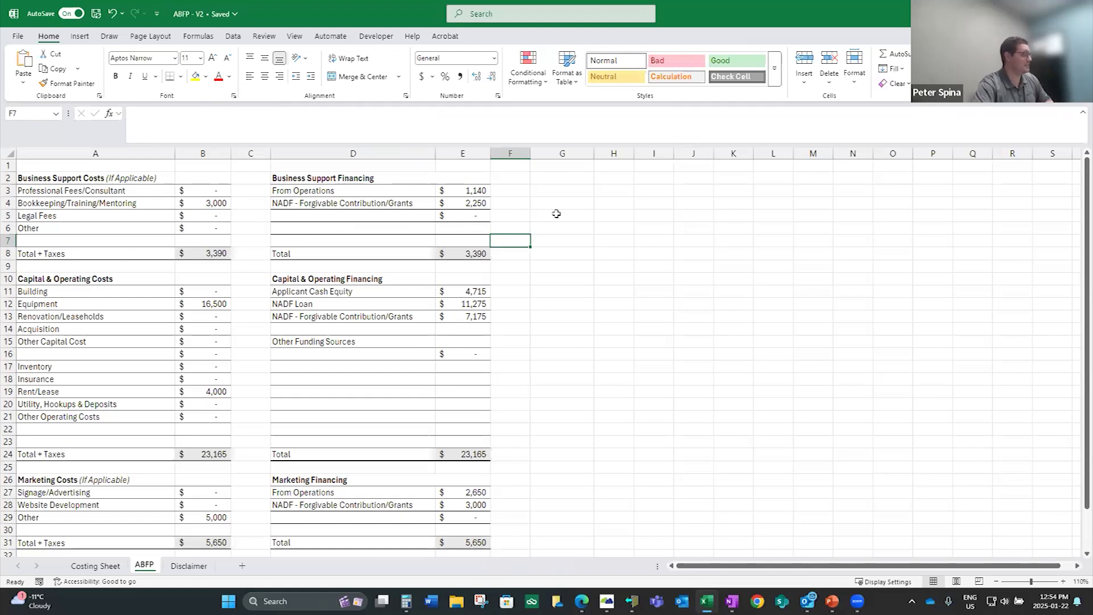
Review the NADF loan and forgivable contribution under Capital & Operating Financing, plus the marketing and project totals
scroll(563, 224, down, 1)
scroll(604, 252, down, 2)
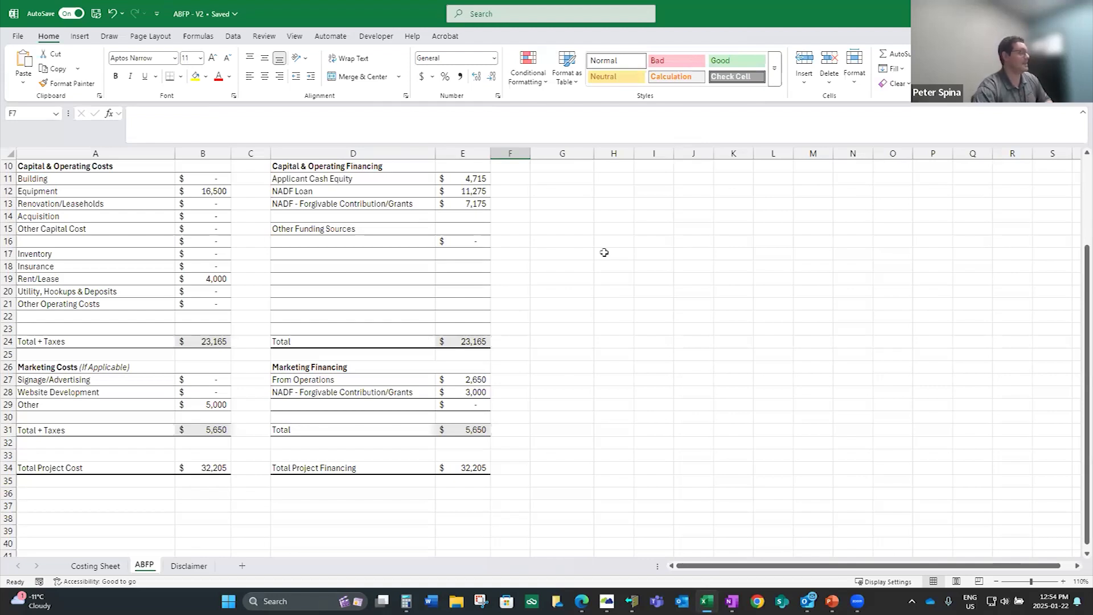
drag(444, 191, 413, 190)
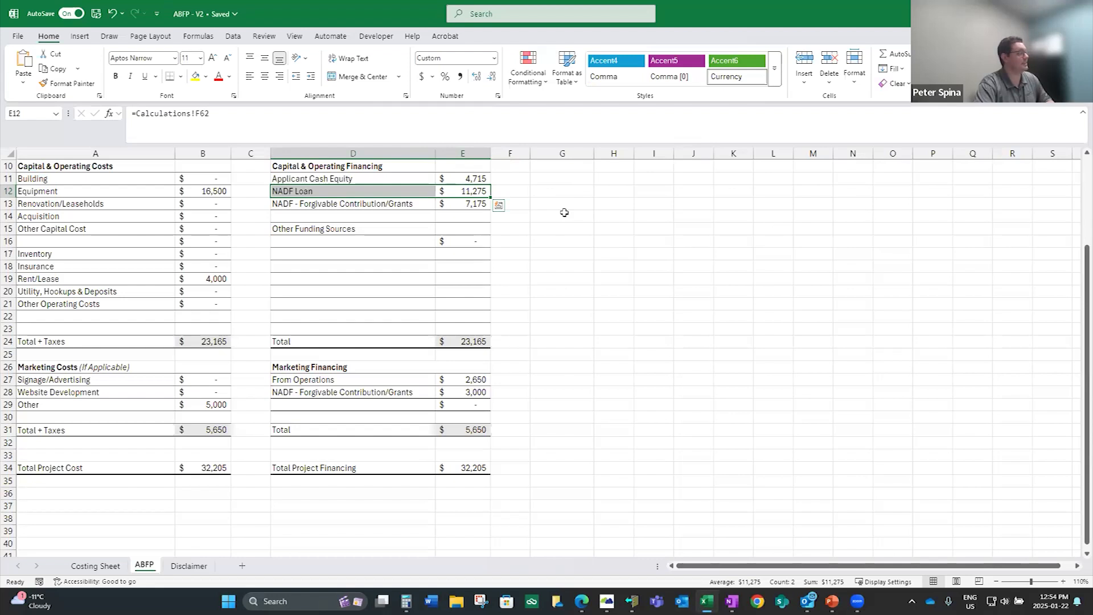
drag(464, 204, 416, 203)
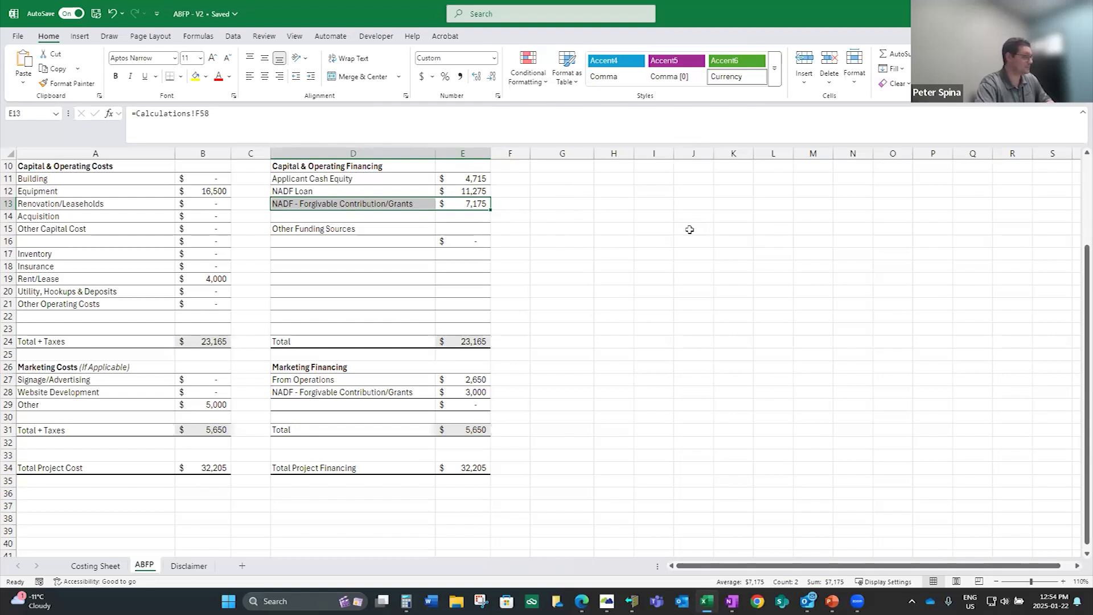
scroll(686, 230, down, 2)
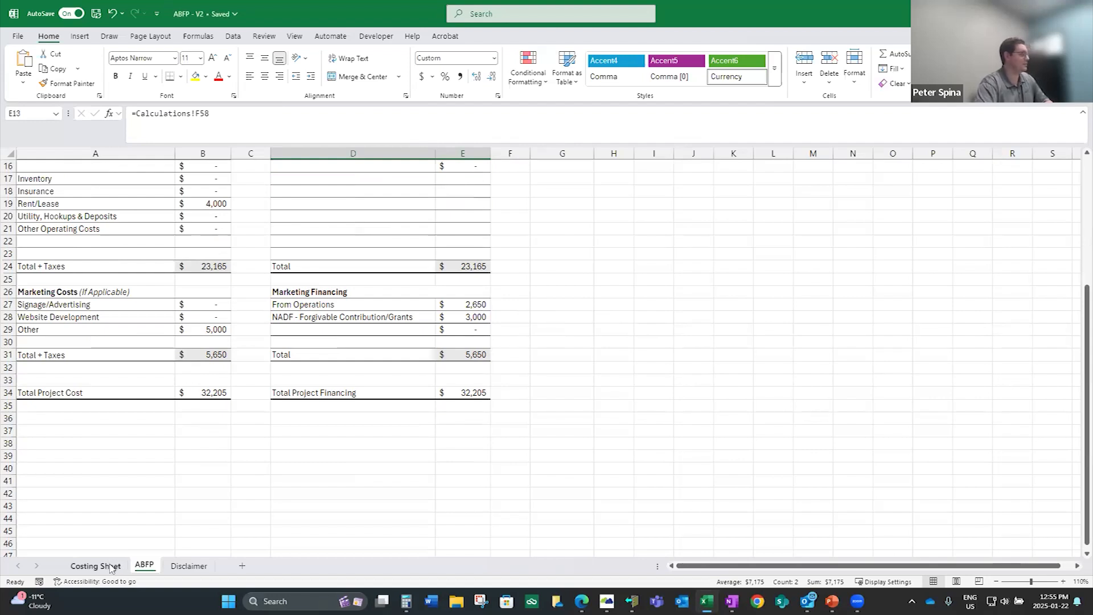
scroll(197, 393, up, 5)
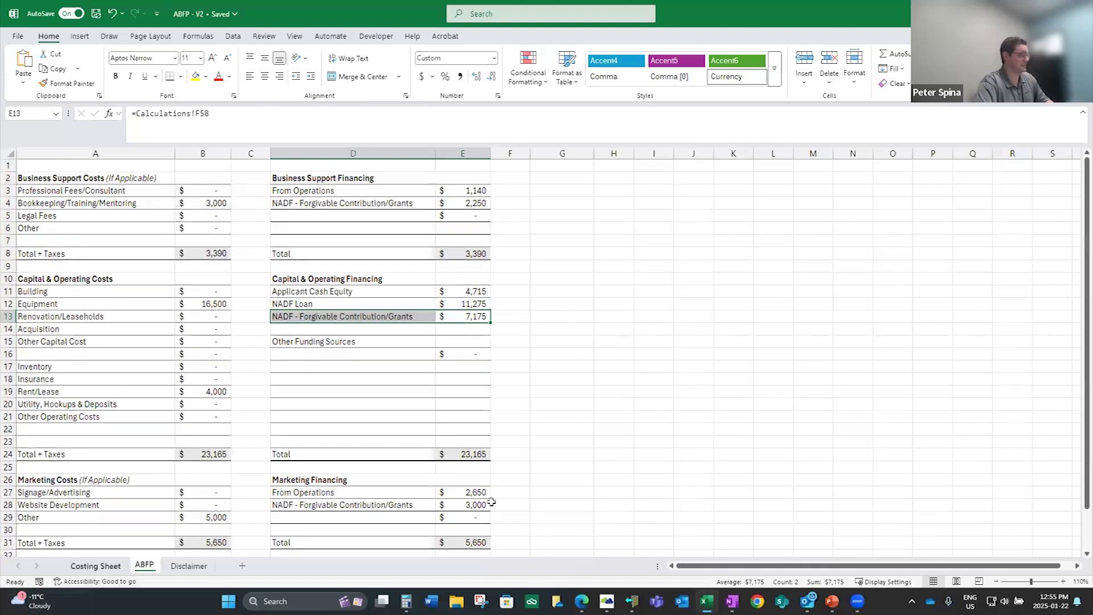
Look through the workbook's sheets and examine the Business Support Costs categories on the ABFP sheet
click(95, 566)
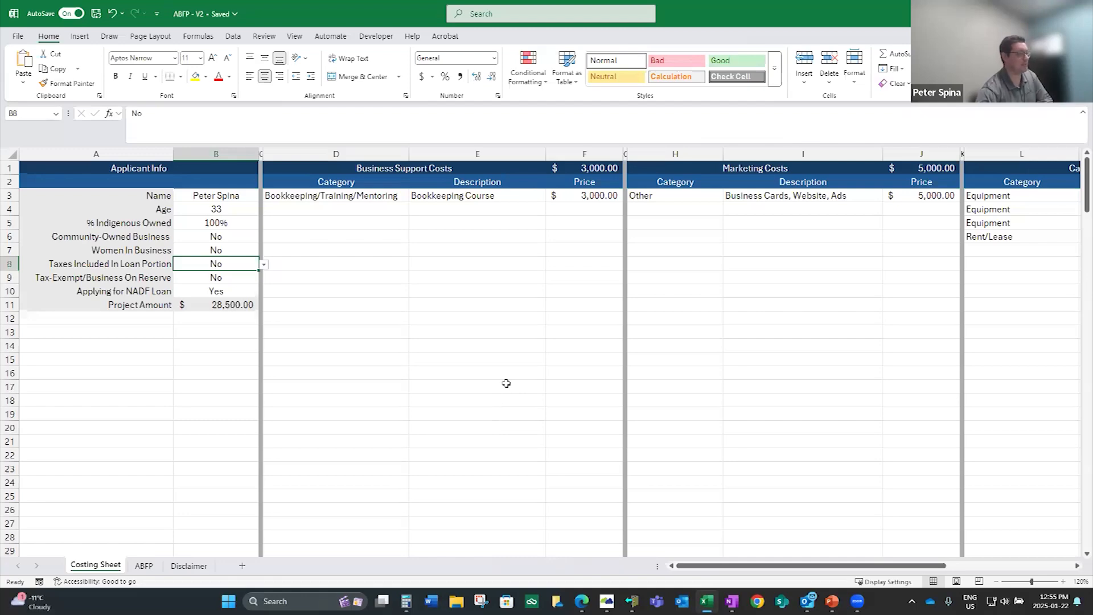
click(197, 565)
click(143, 565)
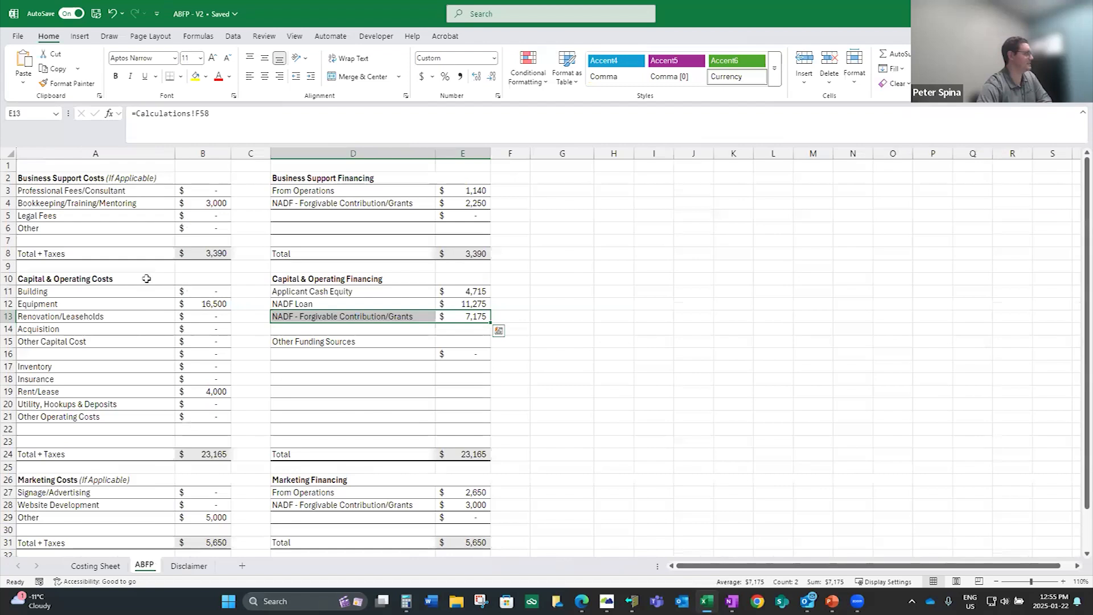
drag(173, 242, 208, 256)
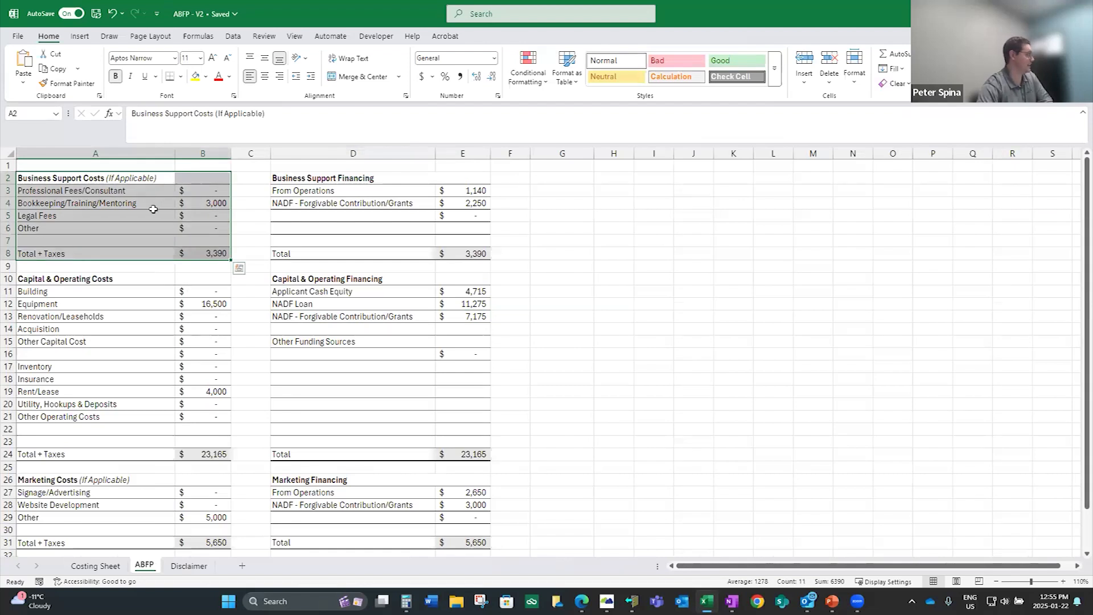
click(152, 206)
click(152, 219)
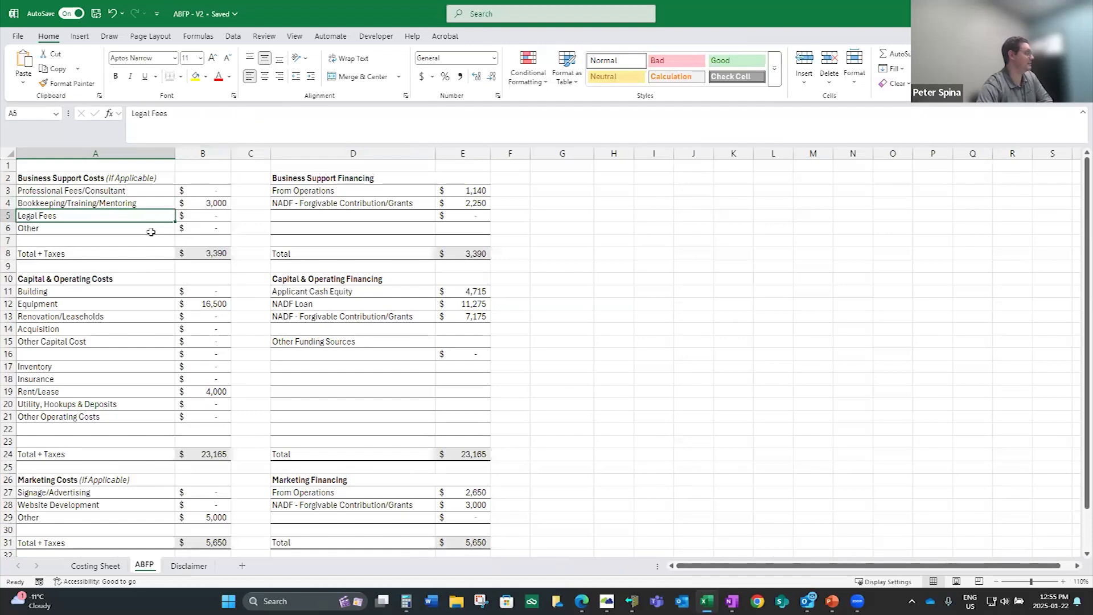
Set the category of the second Business Support Costs row on the Costing Sheet to Professional Fees/Consultant
click(96, 566)
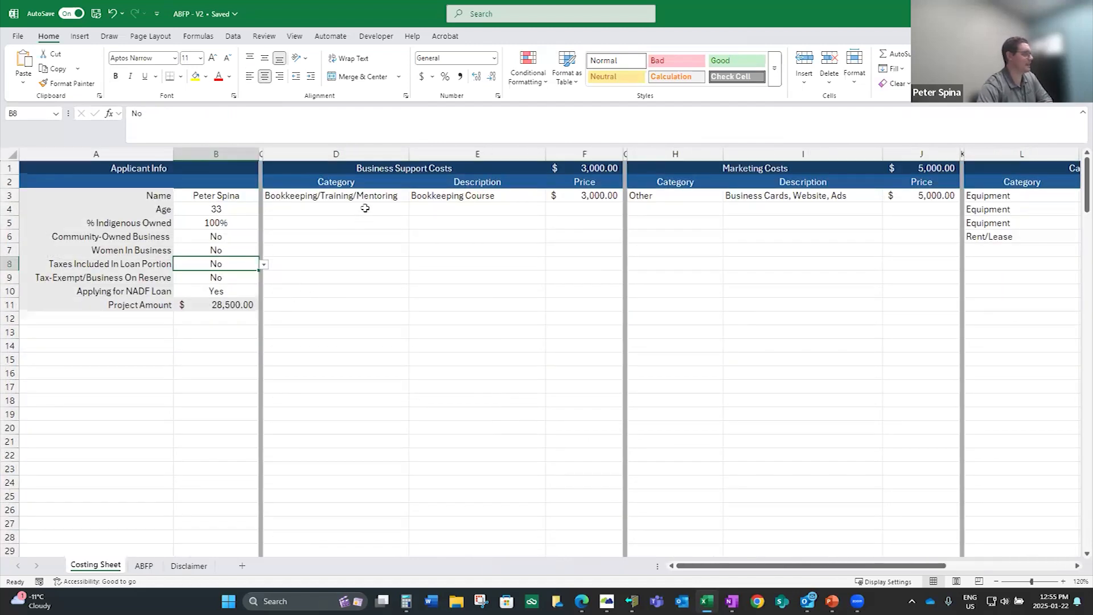
click(382, 211)
click(414, 210)
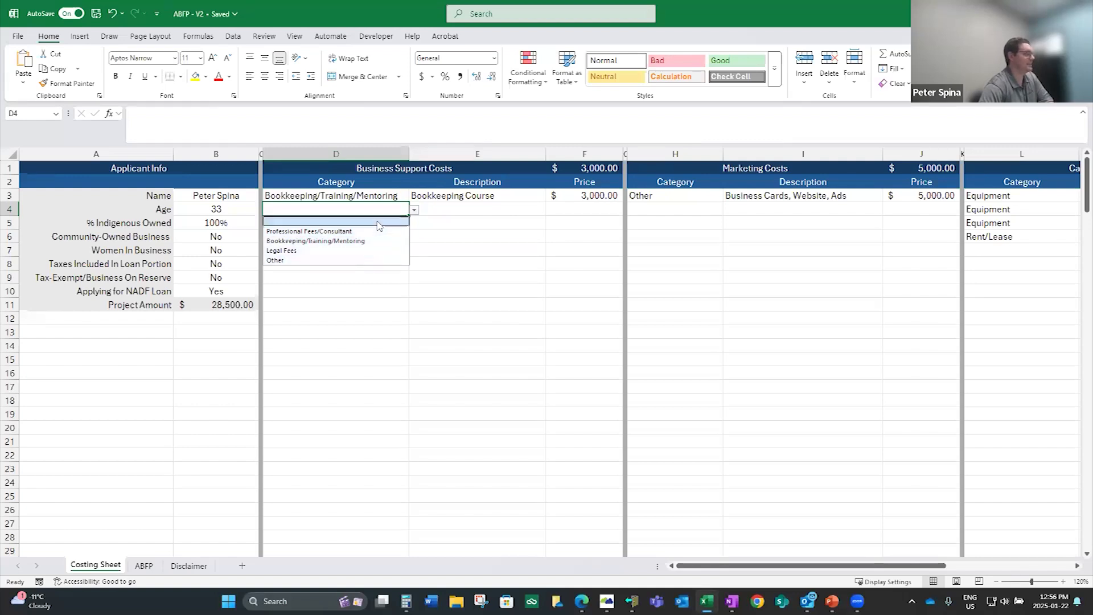
click(372, 260)
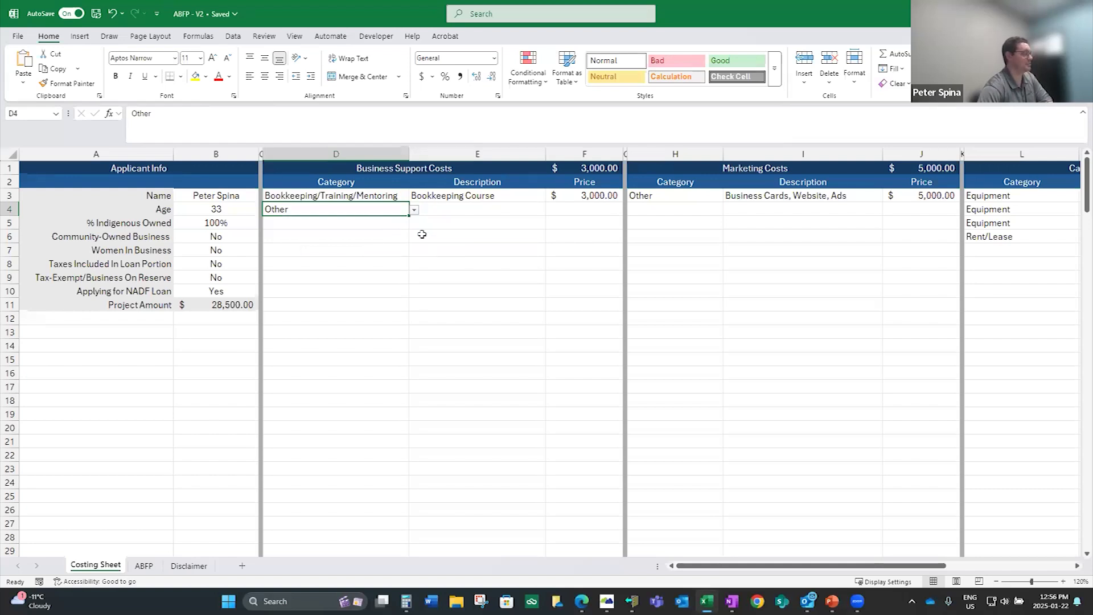
click(414, 211)
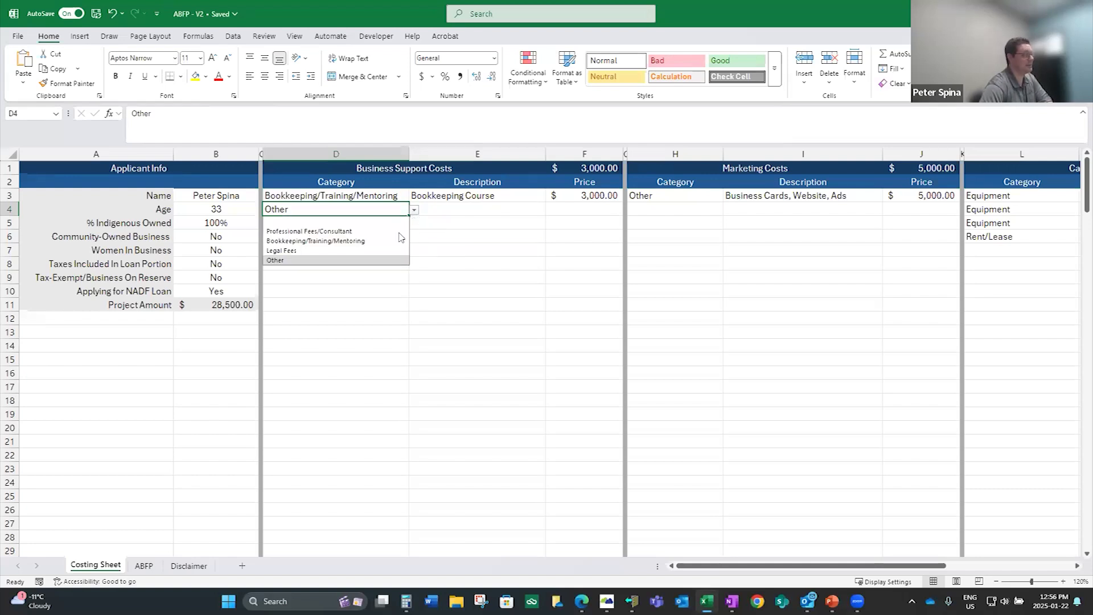
click(395, 232)
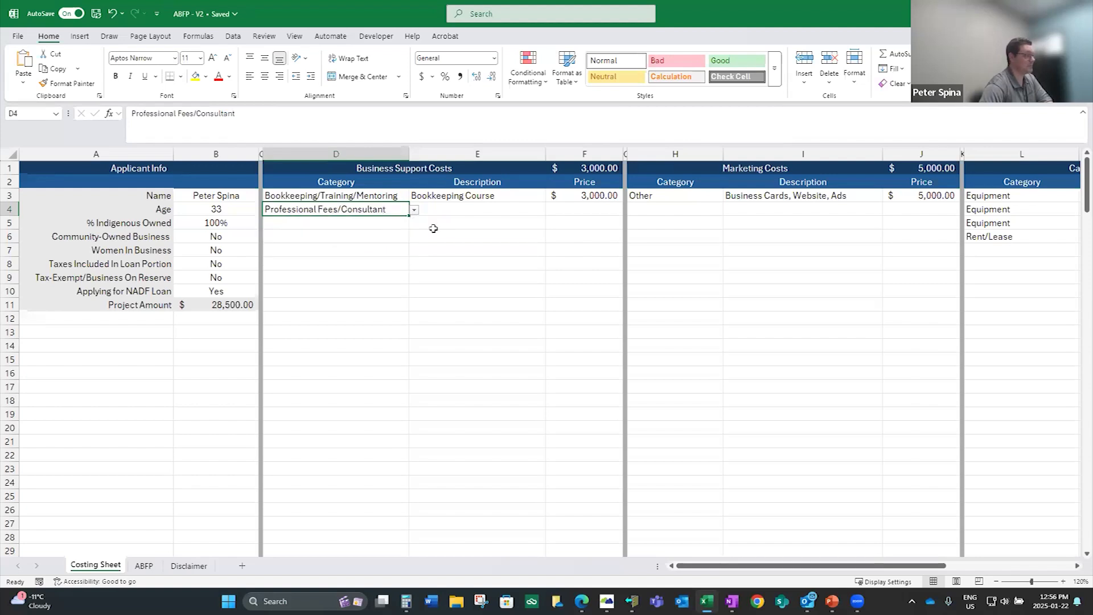
Examine the category options offered for the second Marketing Costs row on the Costing Sheet
click(665, 208)
click(728, 209)
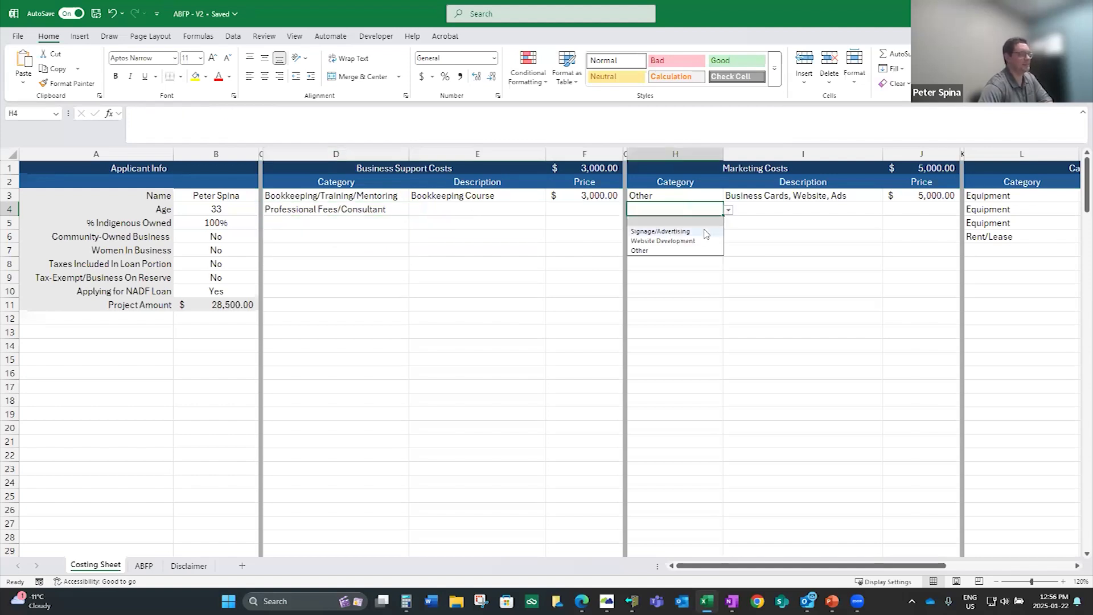
click(702, 277)
Try Other Capital Cost as the category of the fifth Capital Costs row, and clear that cell again
drag(748, 570, 840, 568)
click(696, 250)
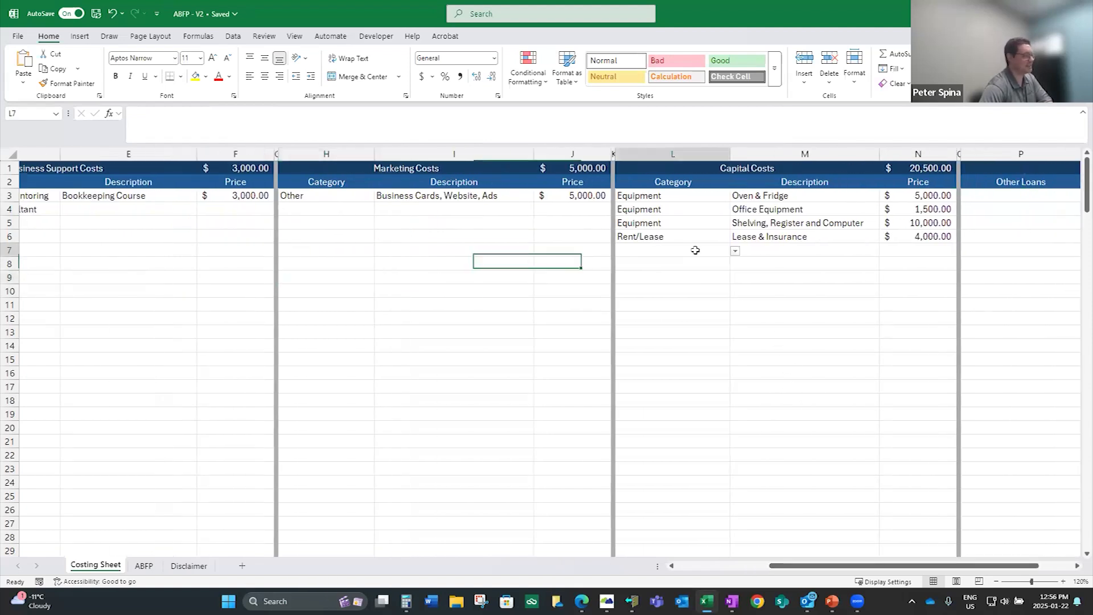
click(735, 251)
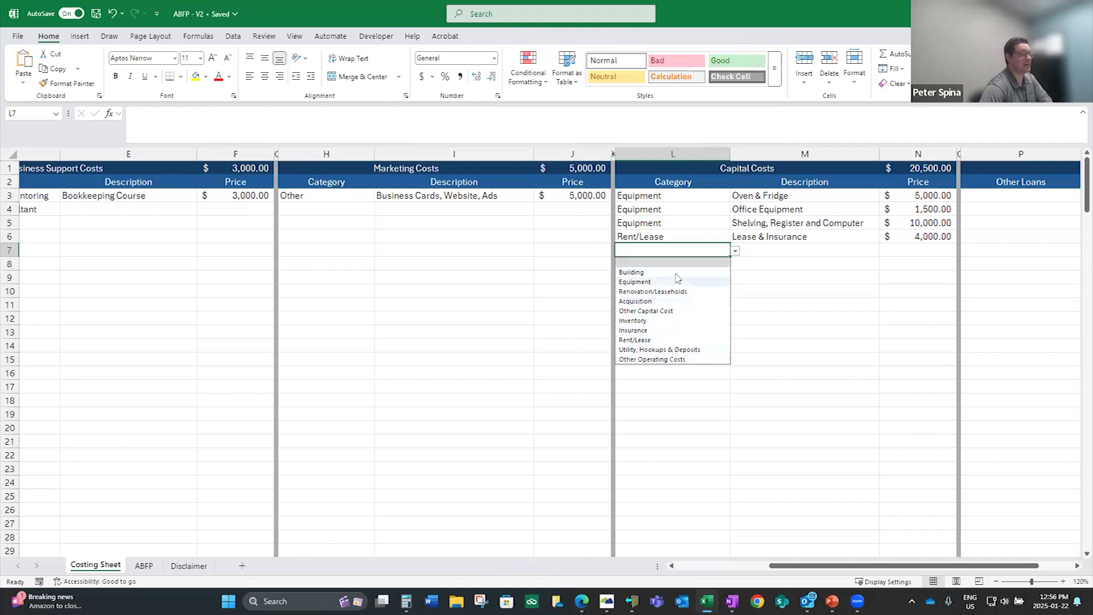
click(671, 313)
click(751, 281)
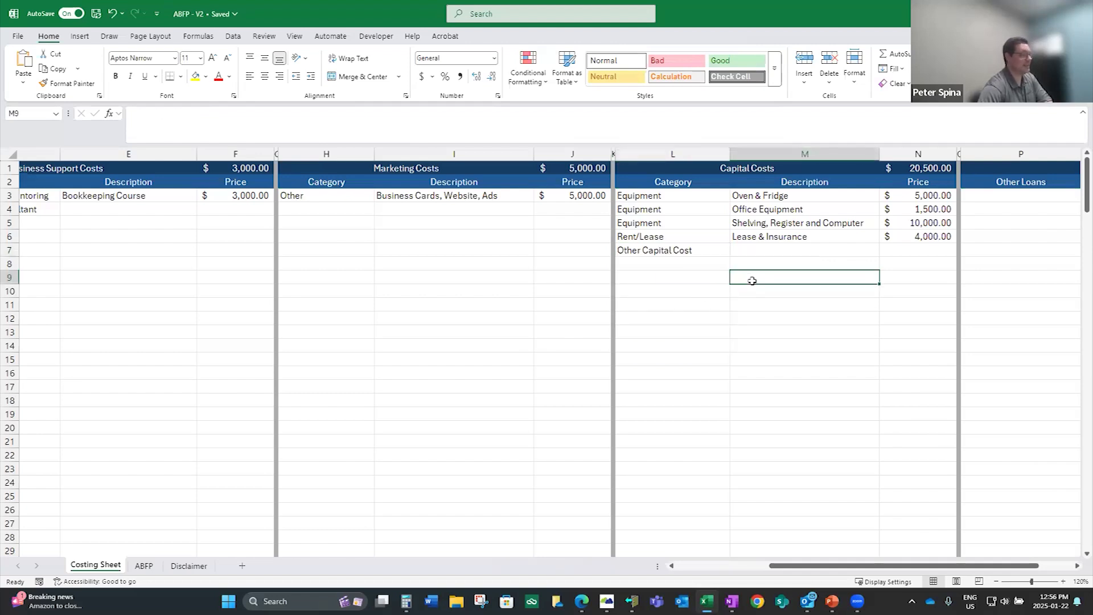
click(689, 254)
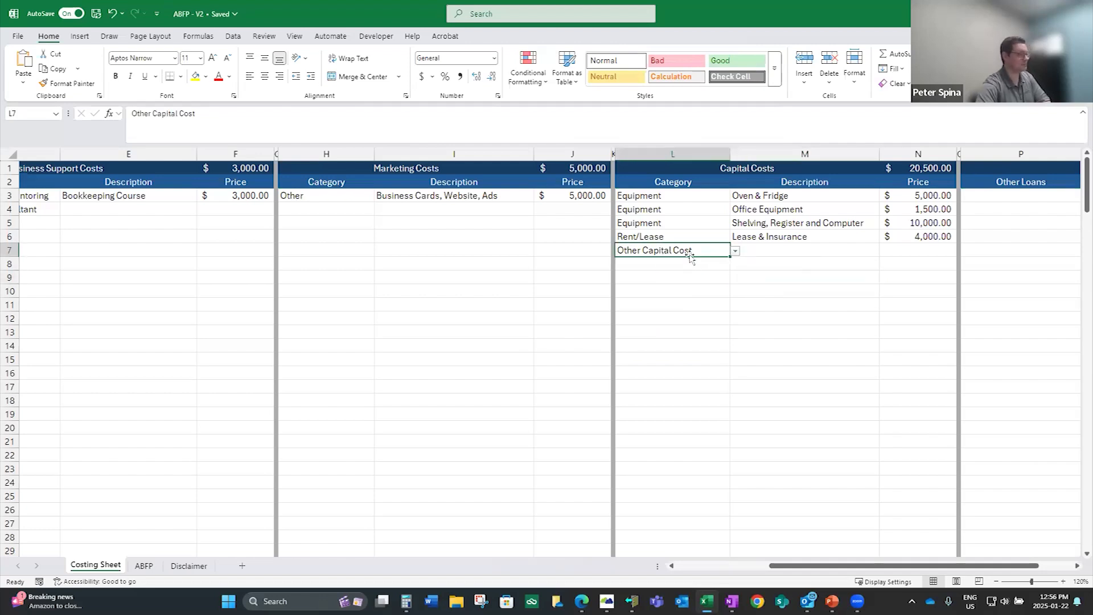
key(Delete)
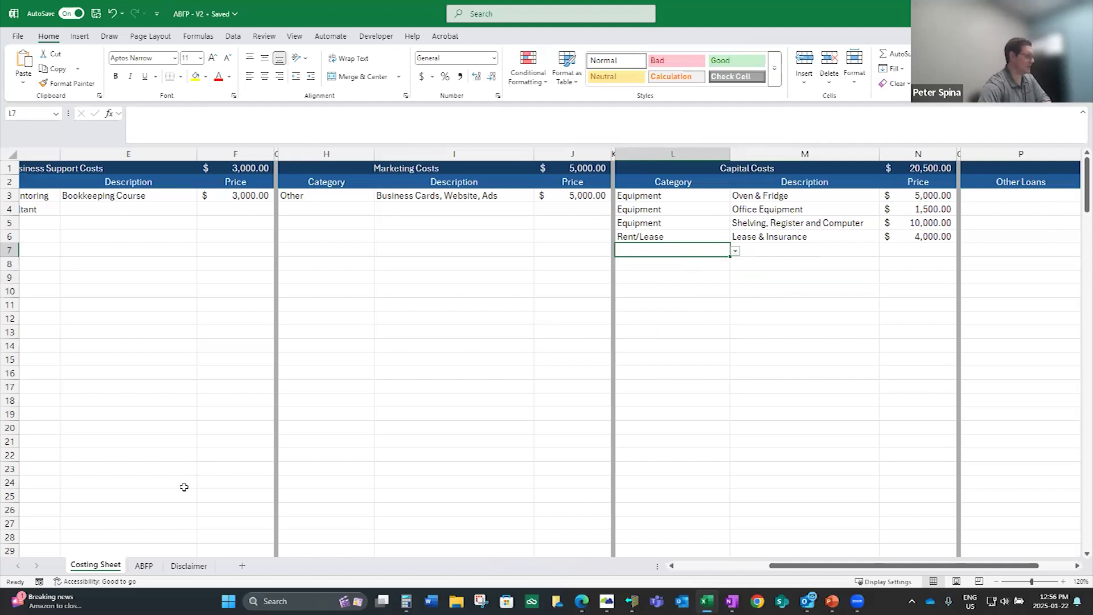
Review the From Operations amount under Business Support Financing and the project totals on the ABFP sheet, and return to the Costing Sheet's applicant info
click(144, 565)
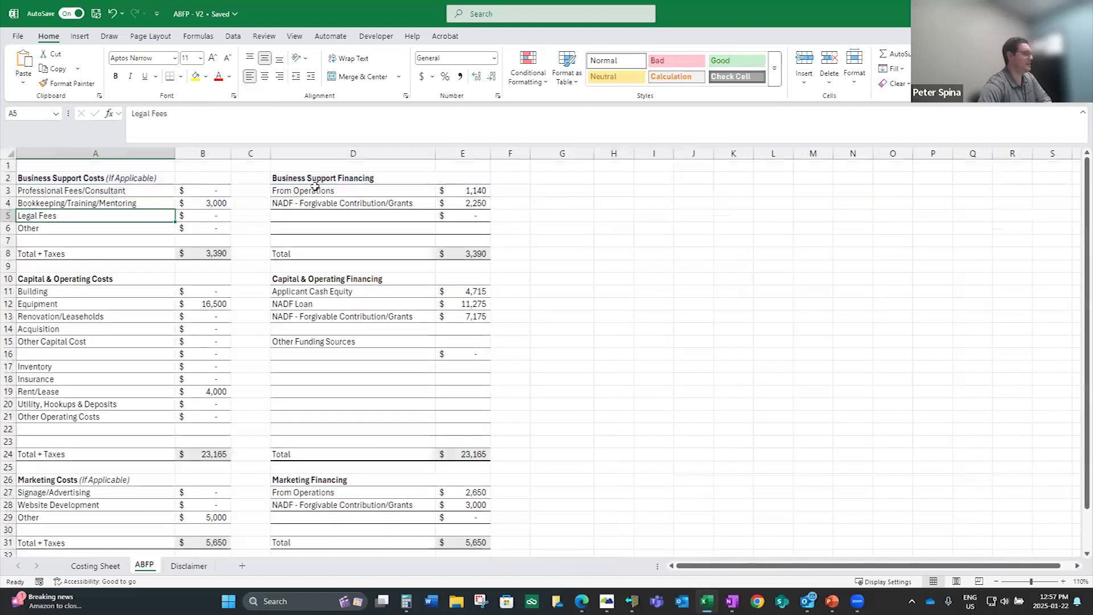
drag(315, 187, 530, 201)
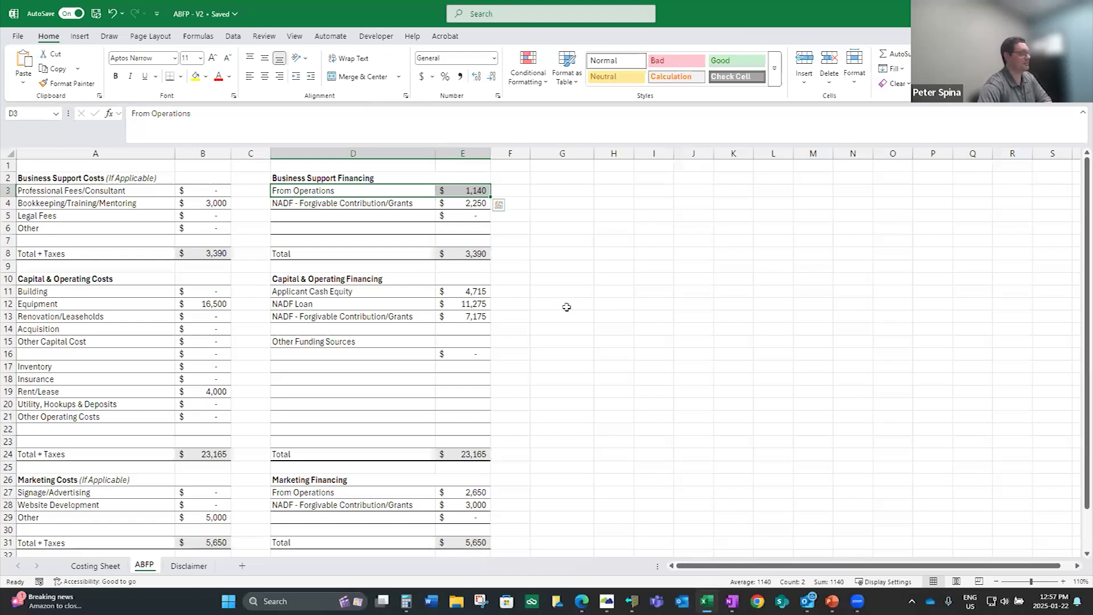
scroll(602, 432, down, 1)
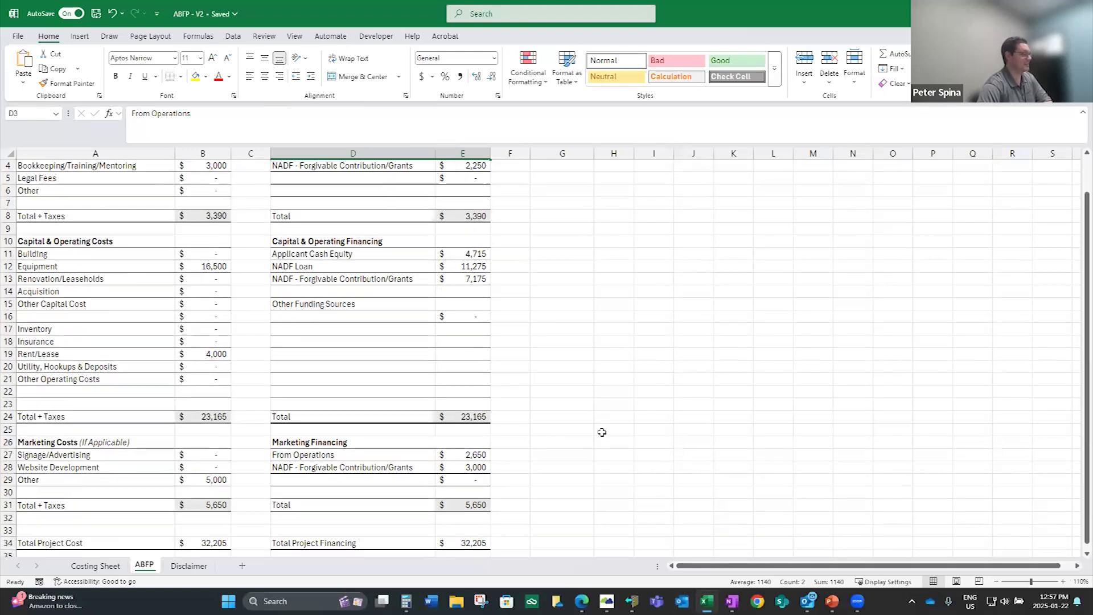
scroll(569, 364, up, 1)
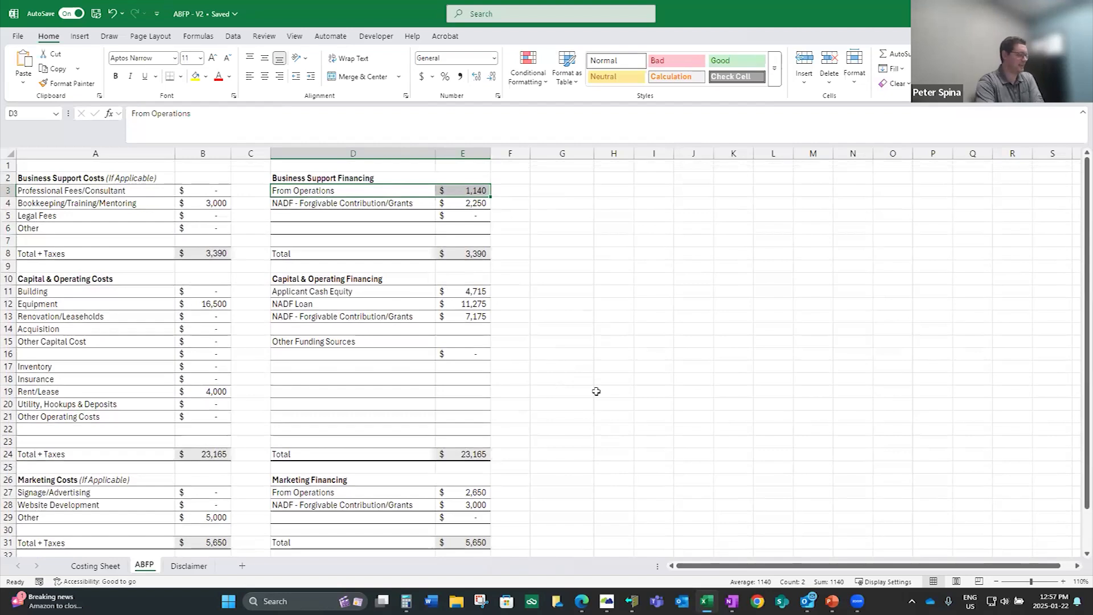
click(90, 566)
drag(773, 567, 634, 513)
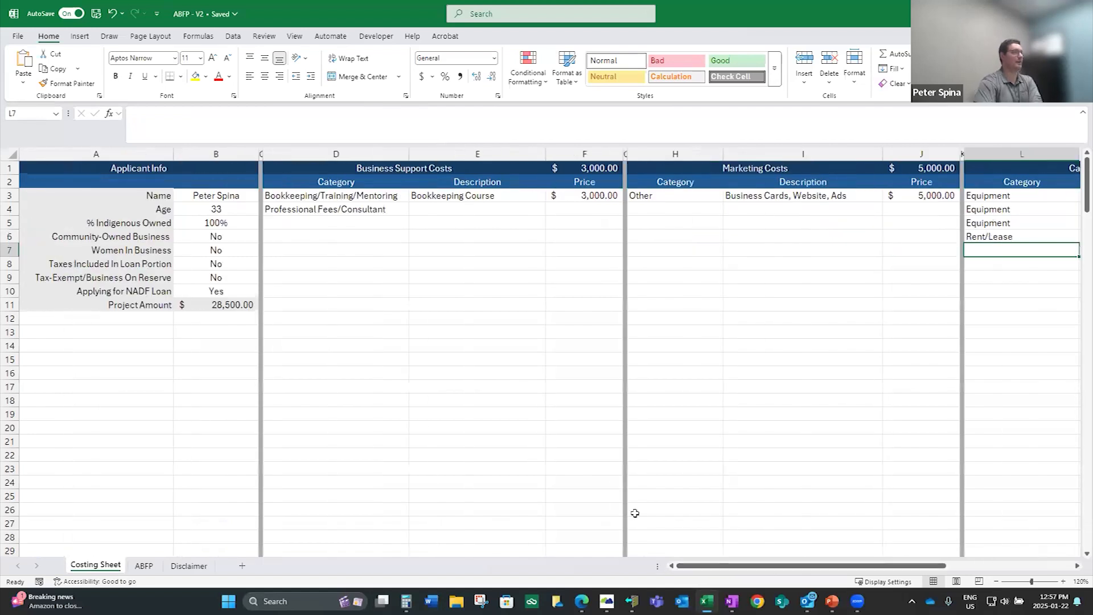